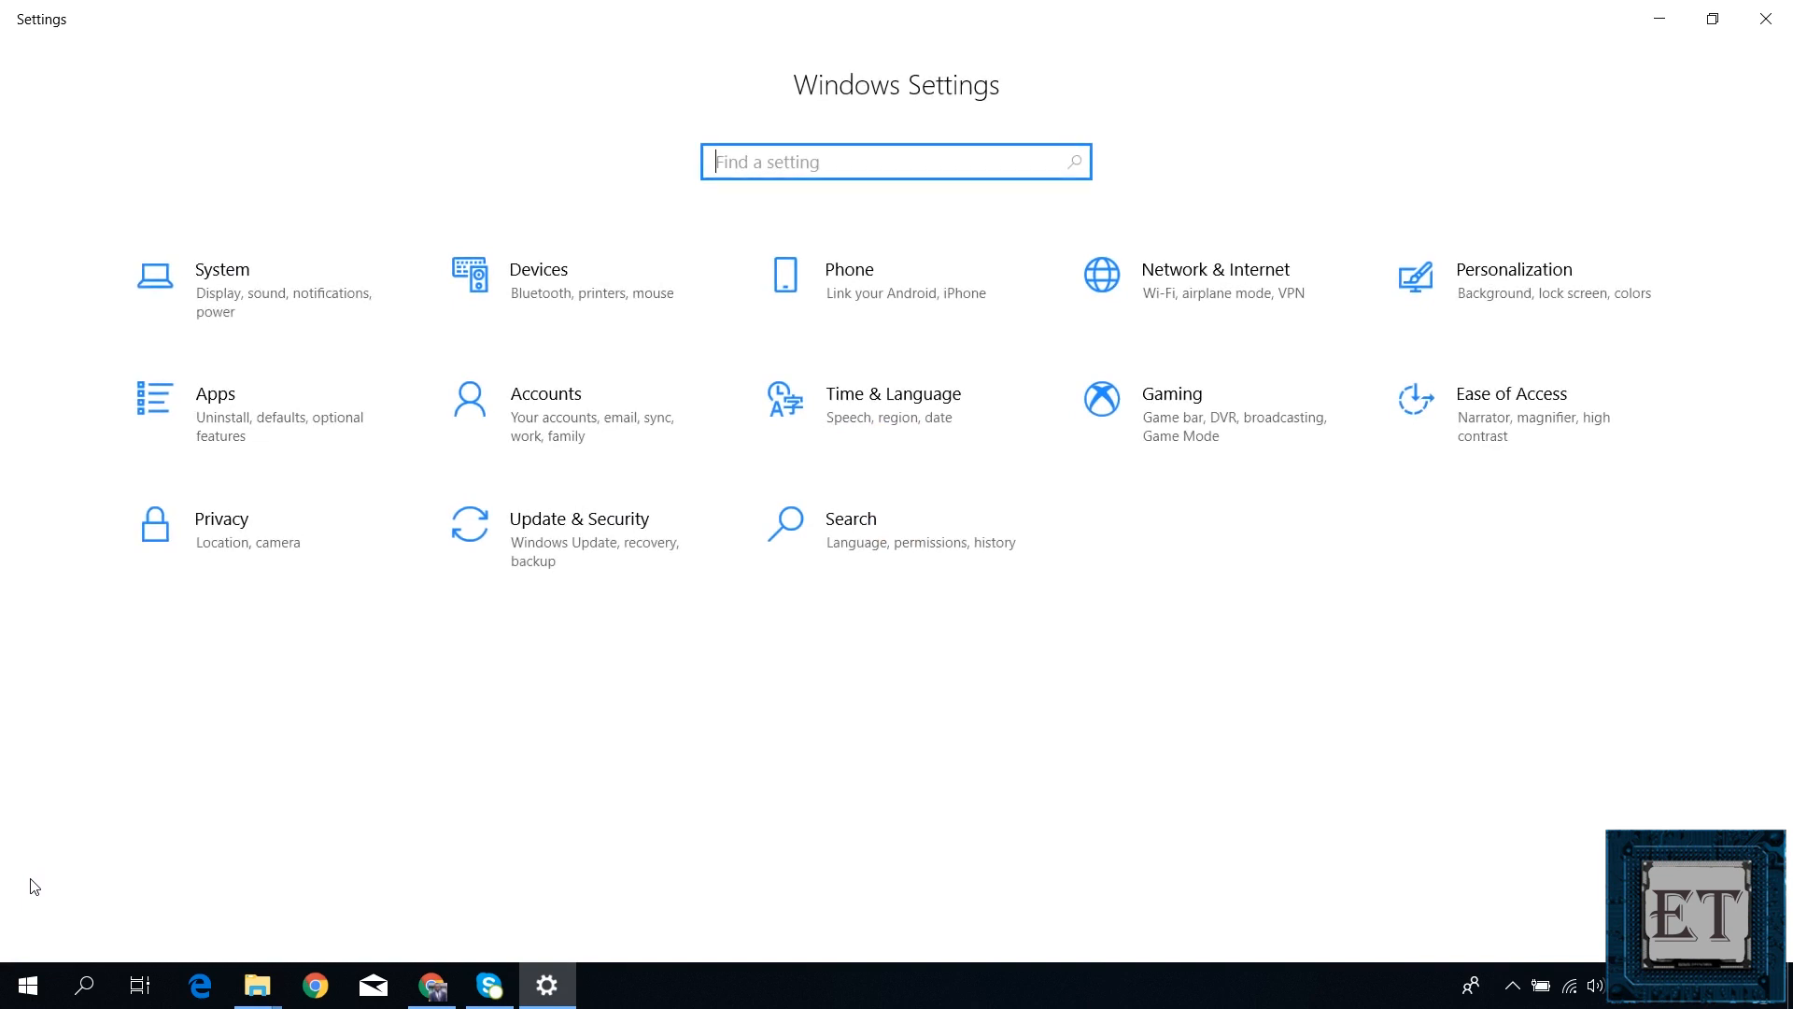
# - Open the microphone privacy settings and turn on microphone access for this device
pyautogui.click(229, 549)
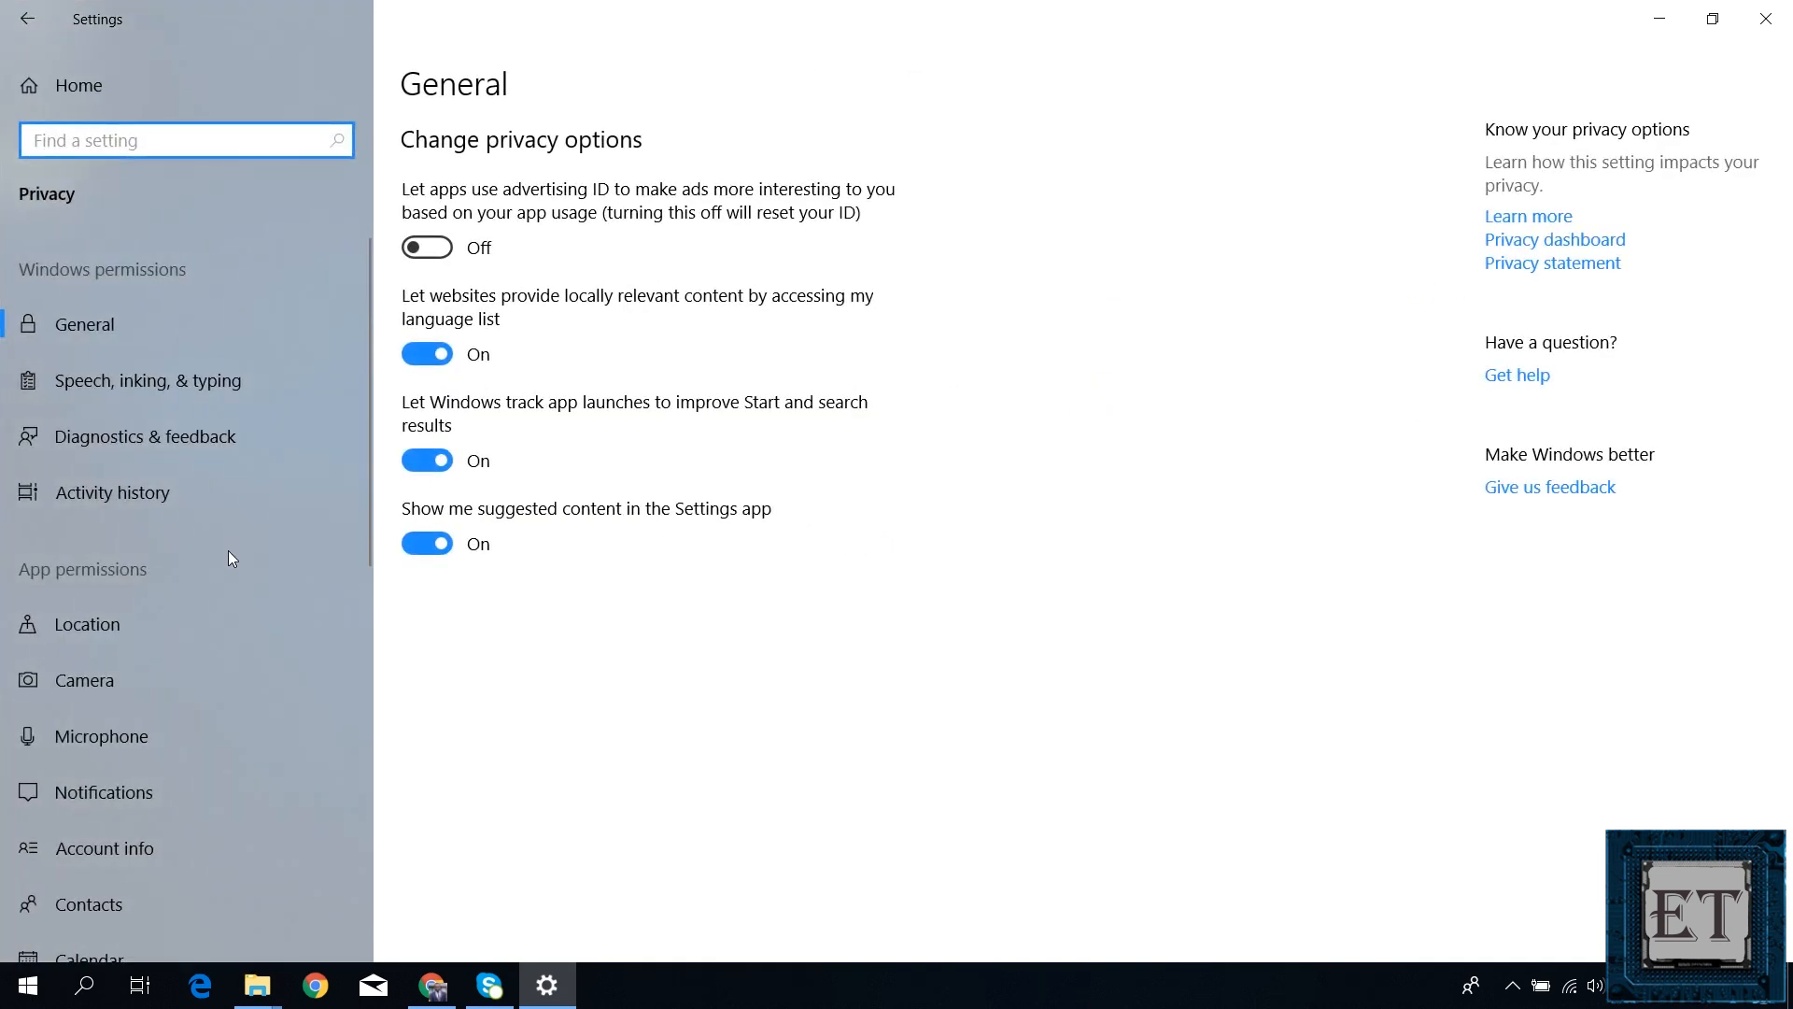
pyautogui.click(110, 740)
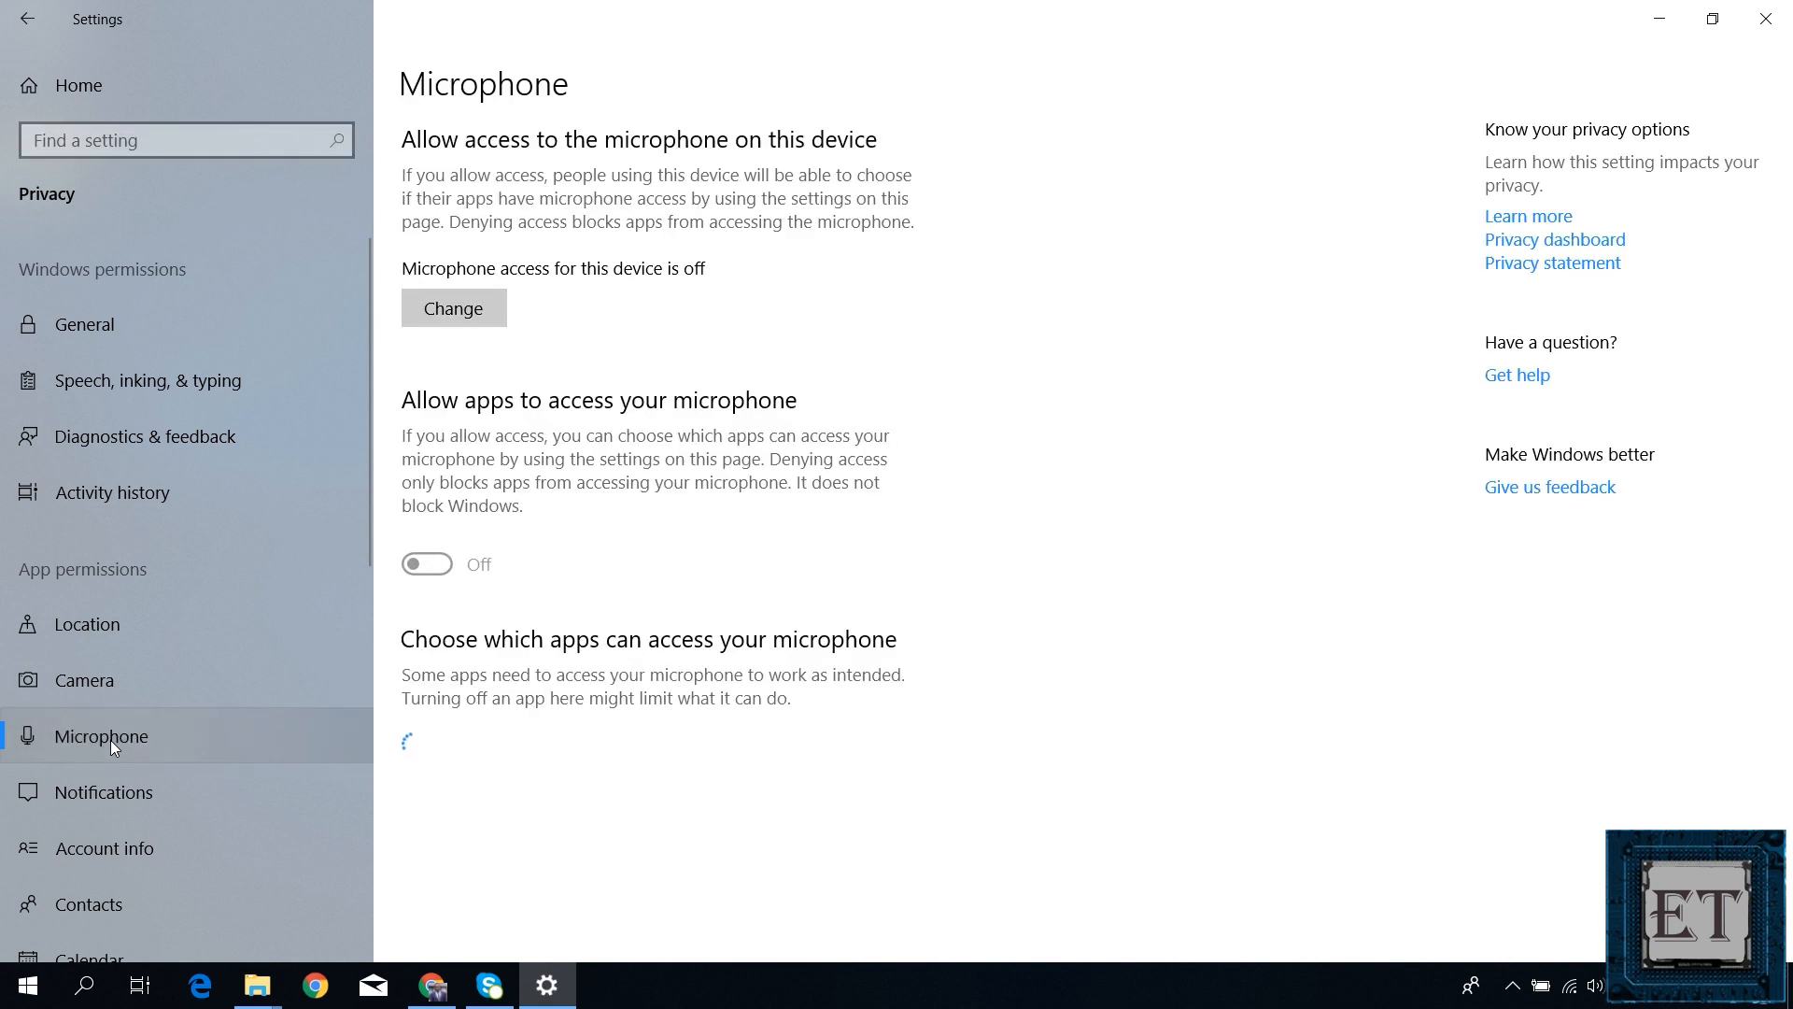
pyautogui.scroll(-10, 803, 770)
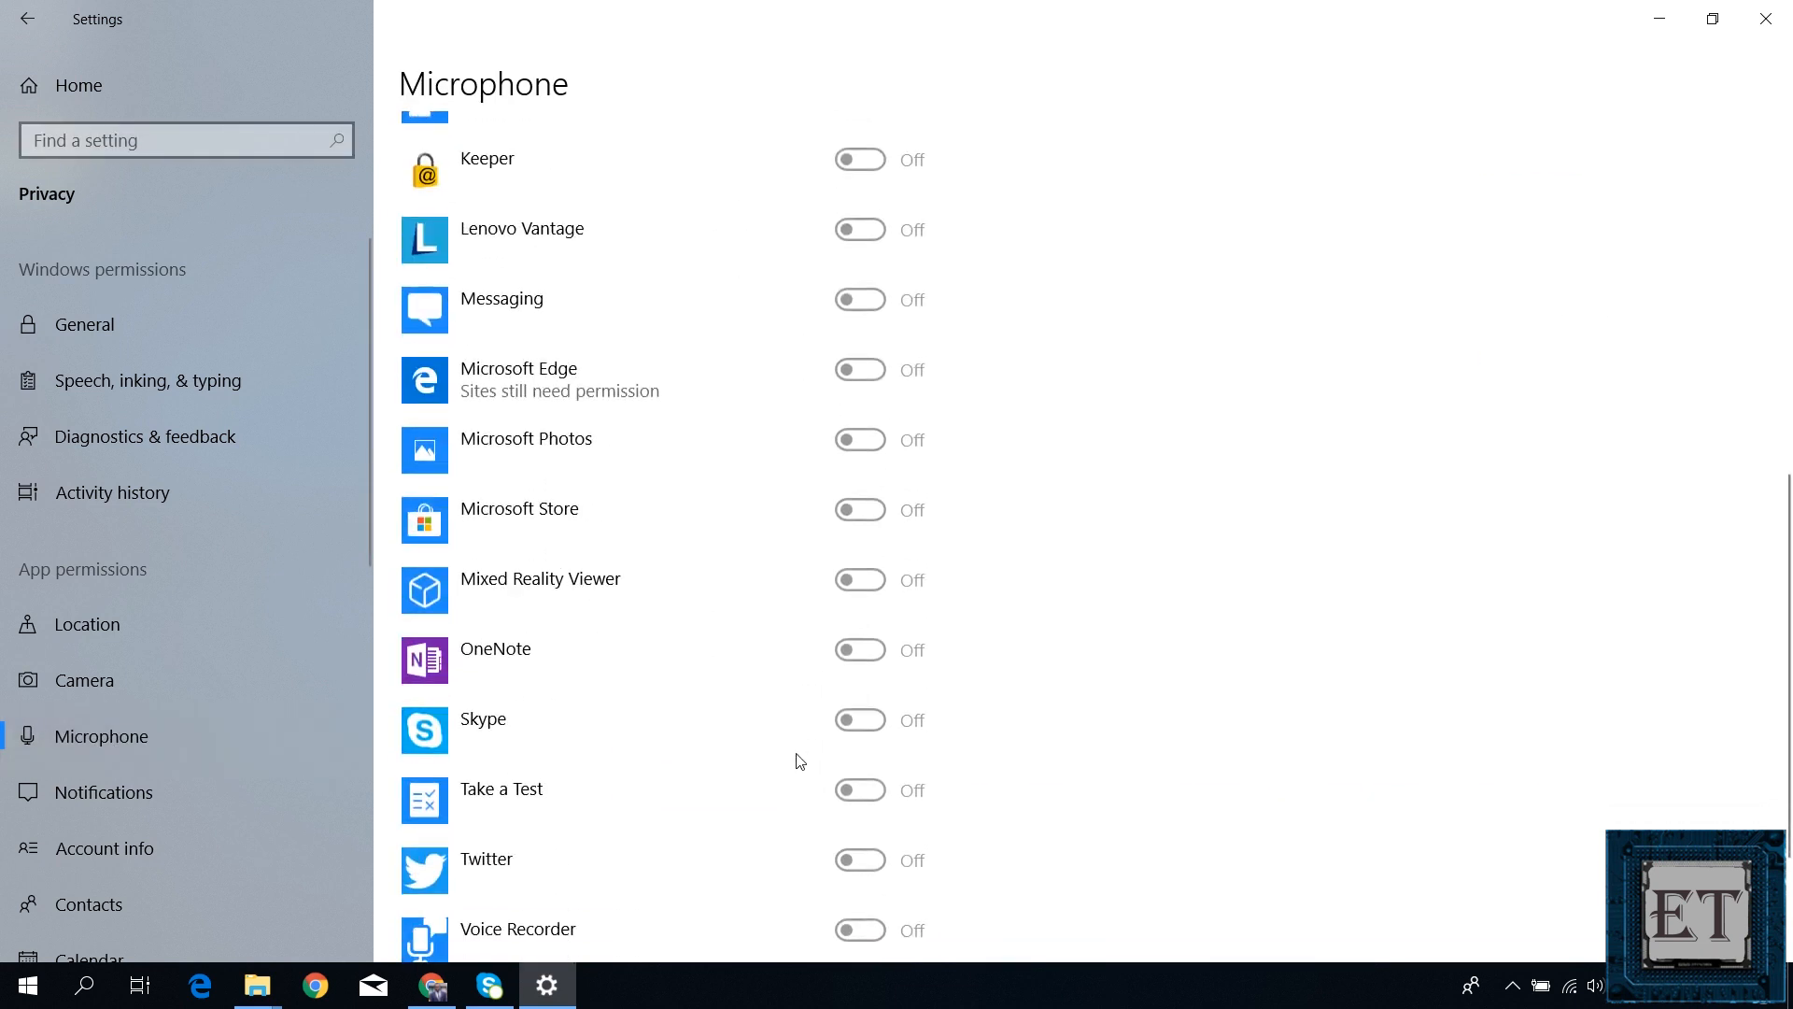
pyautogui.scroll(10, 911, 345)
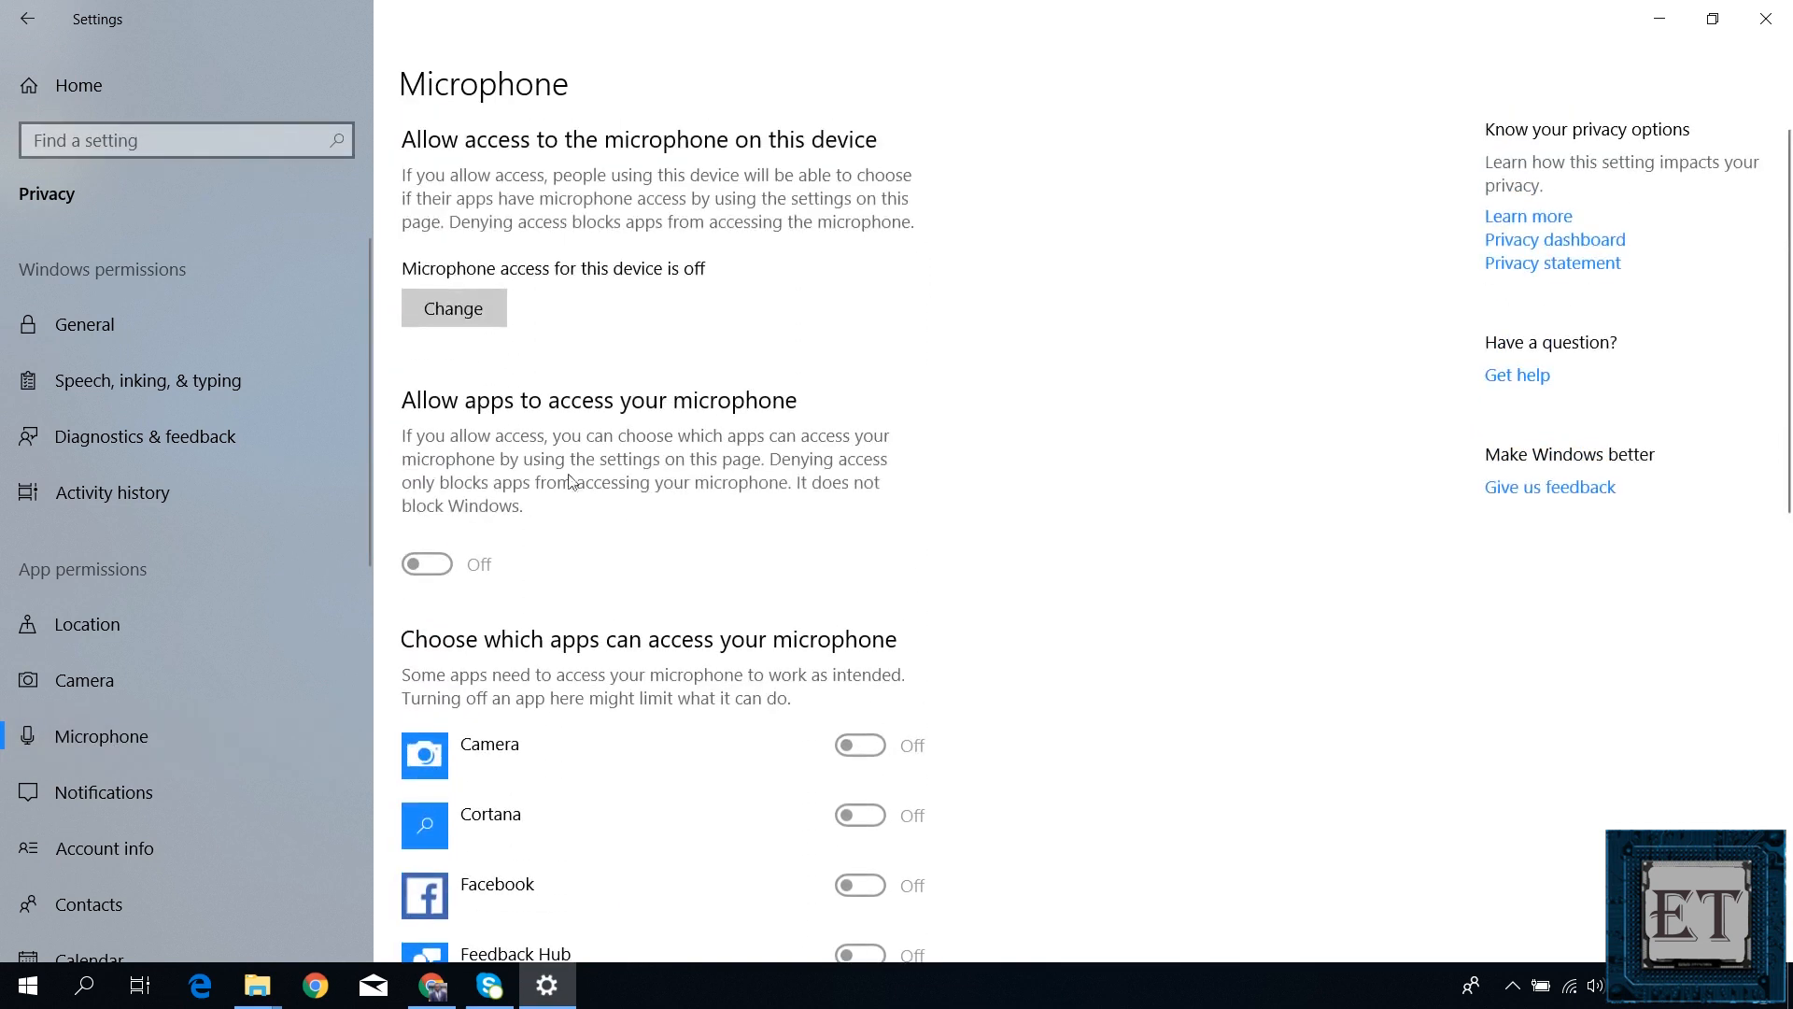
pyautogui.click(469, 300)
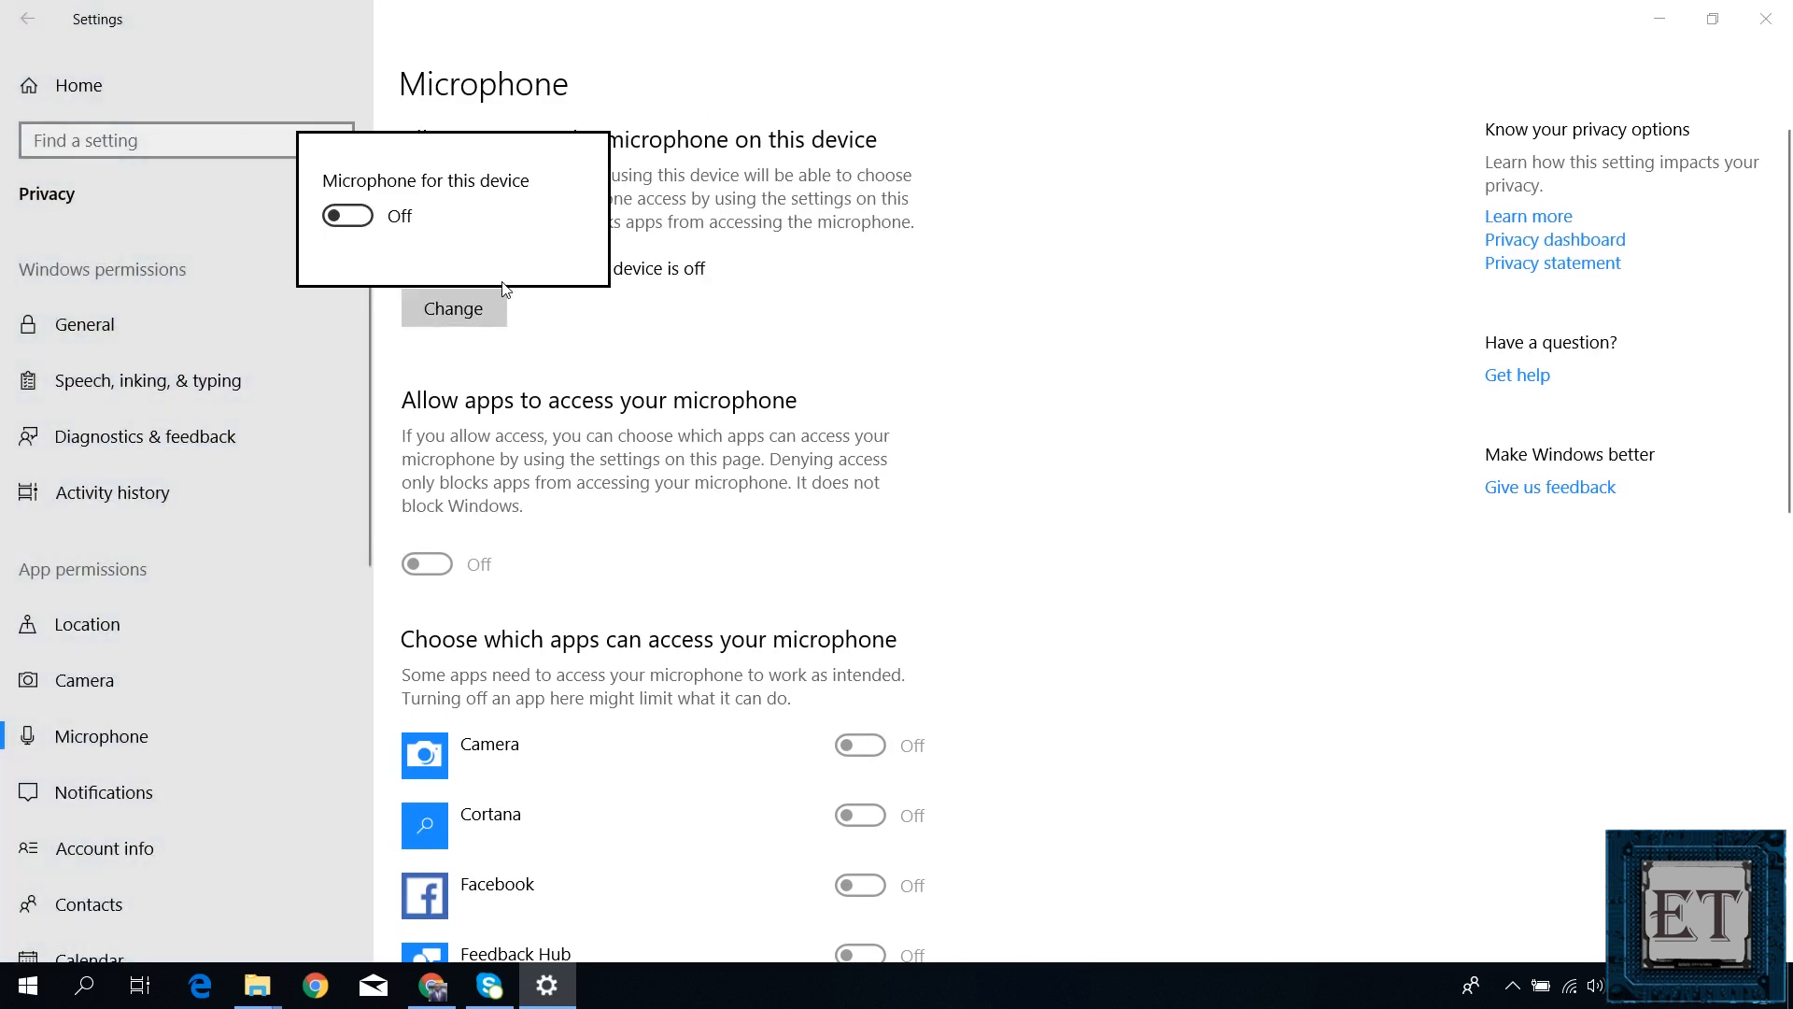
pyautogui.click(364, 228)
pyautogui.click(566, 350)
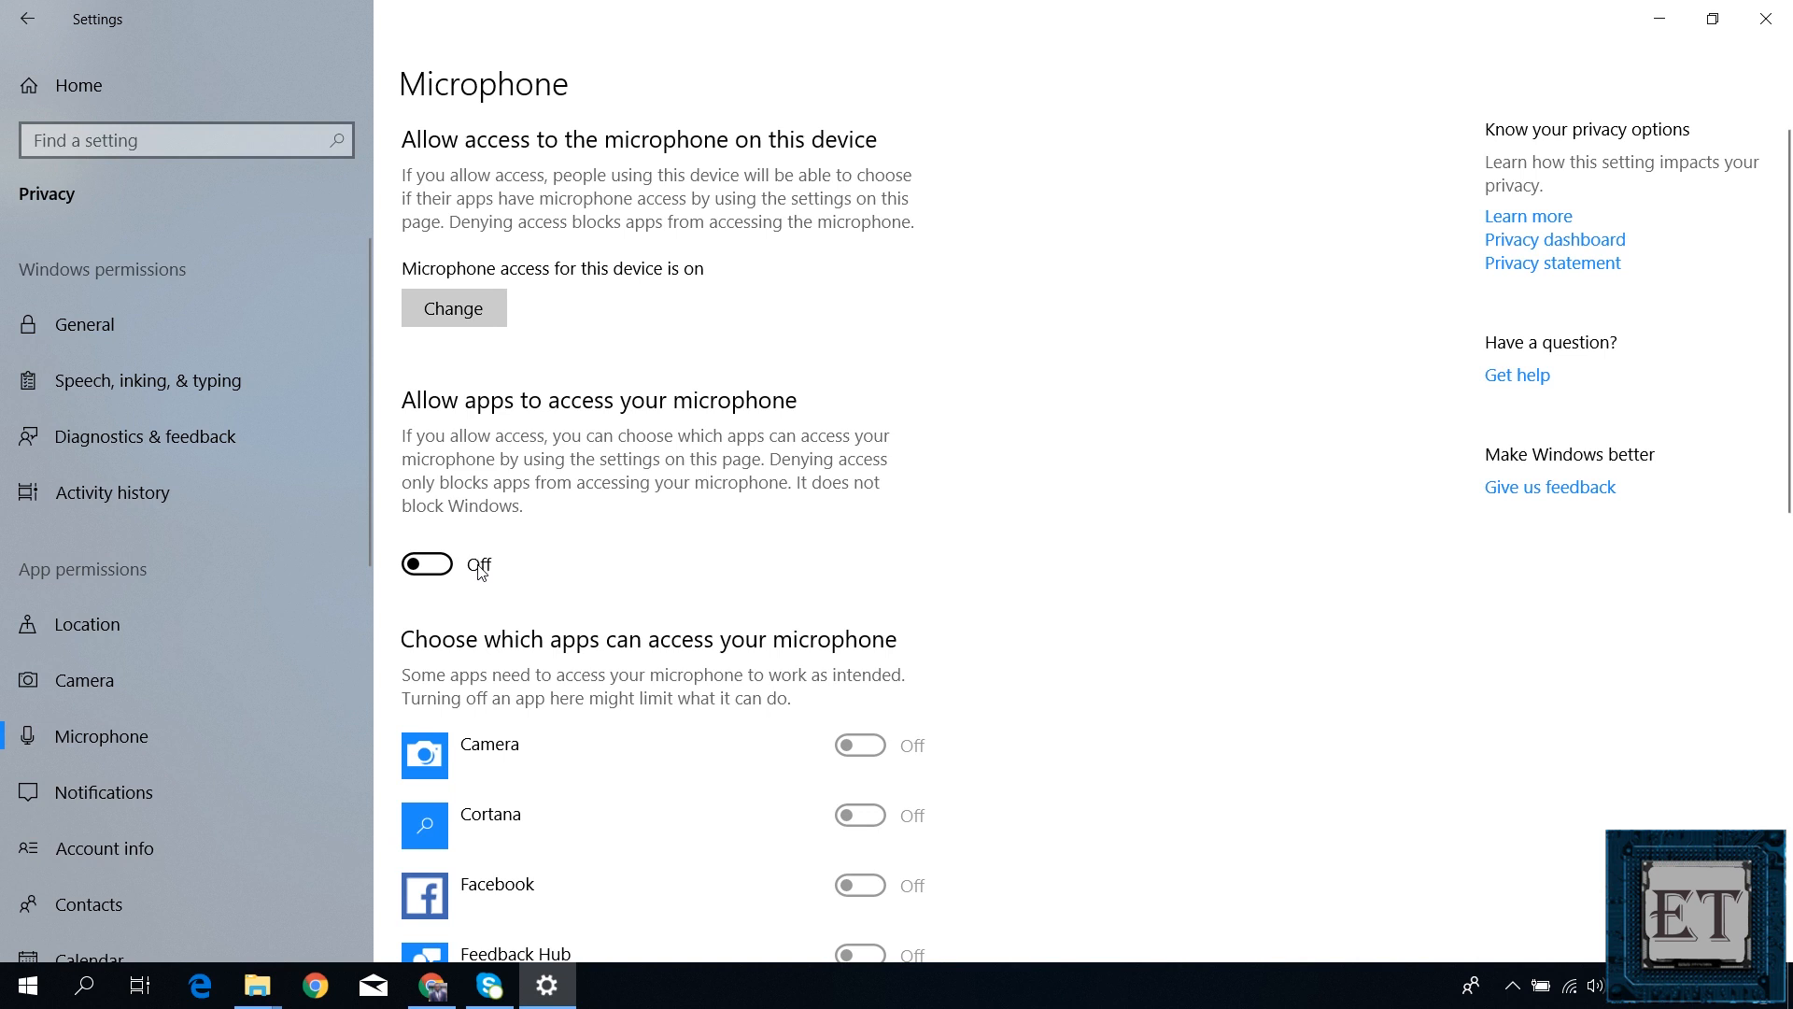
# - Allow apps to access the microphone, and turn on access for Skype and Facebook
pyautogui.click(434, 566)
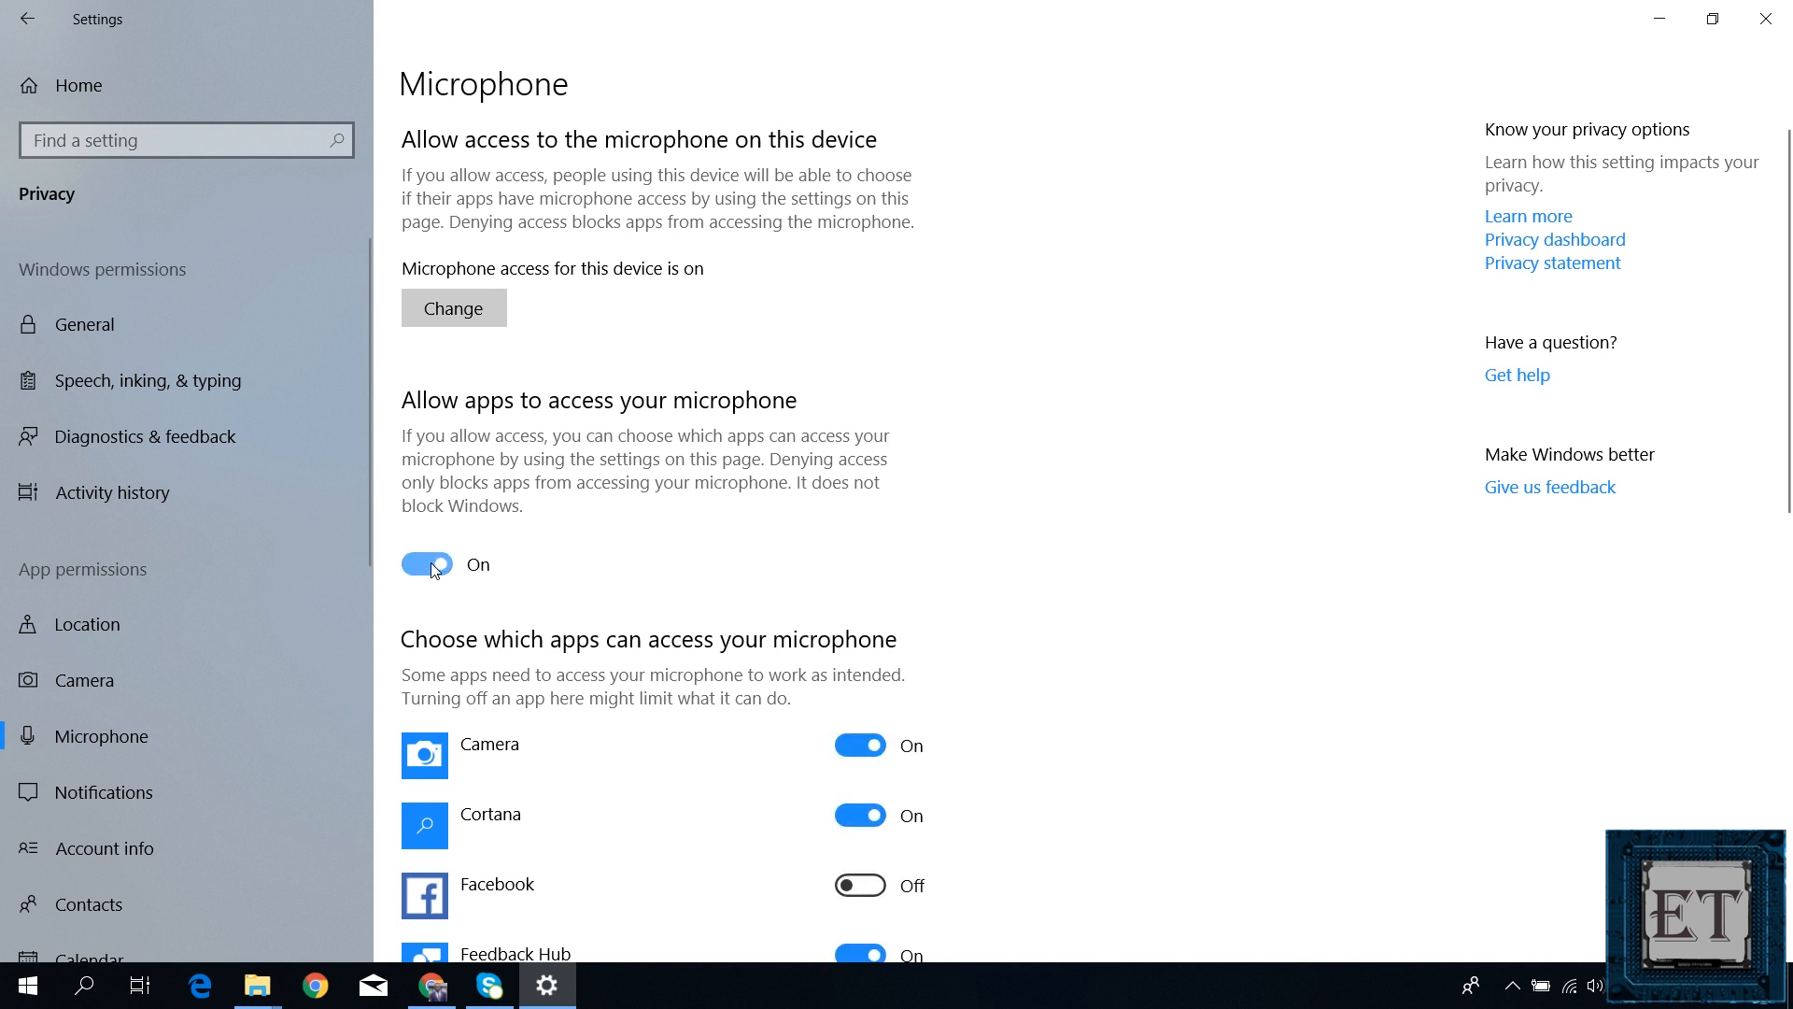
pyautogui.scroll(-2, 682, 552)
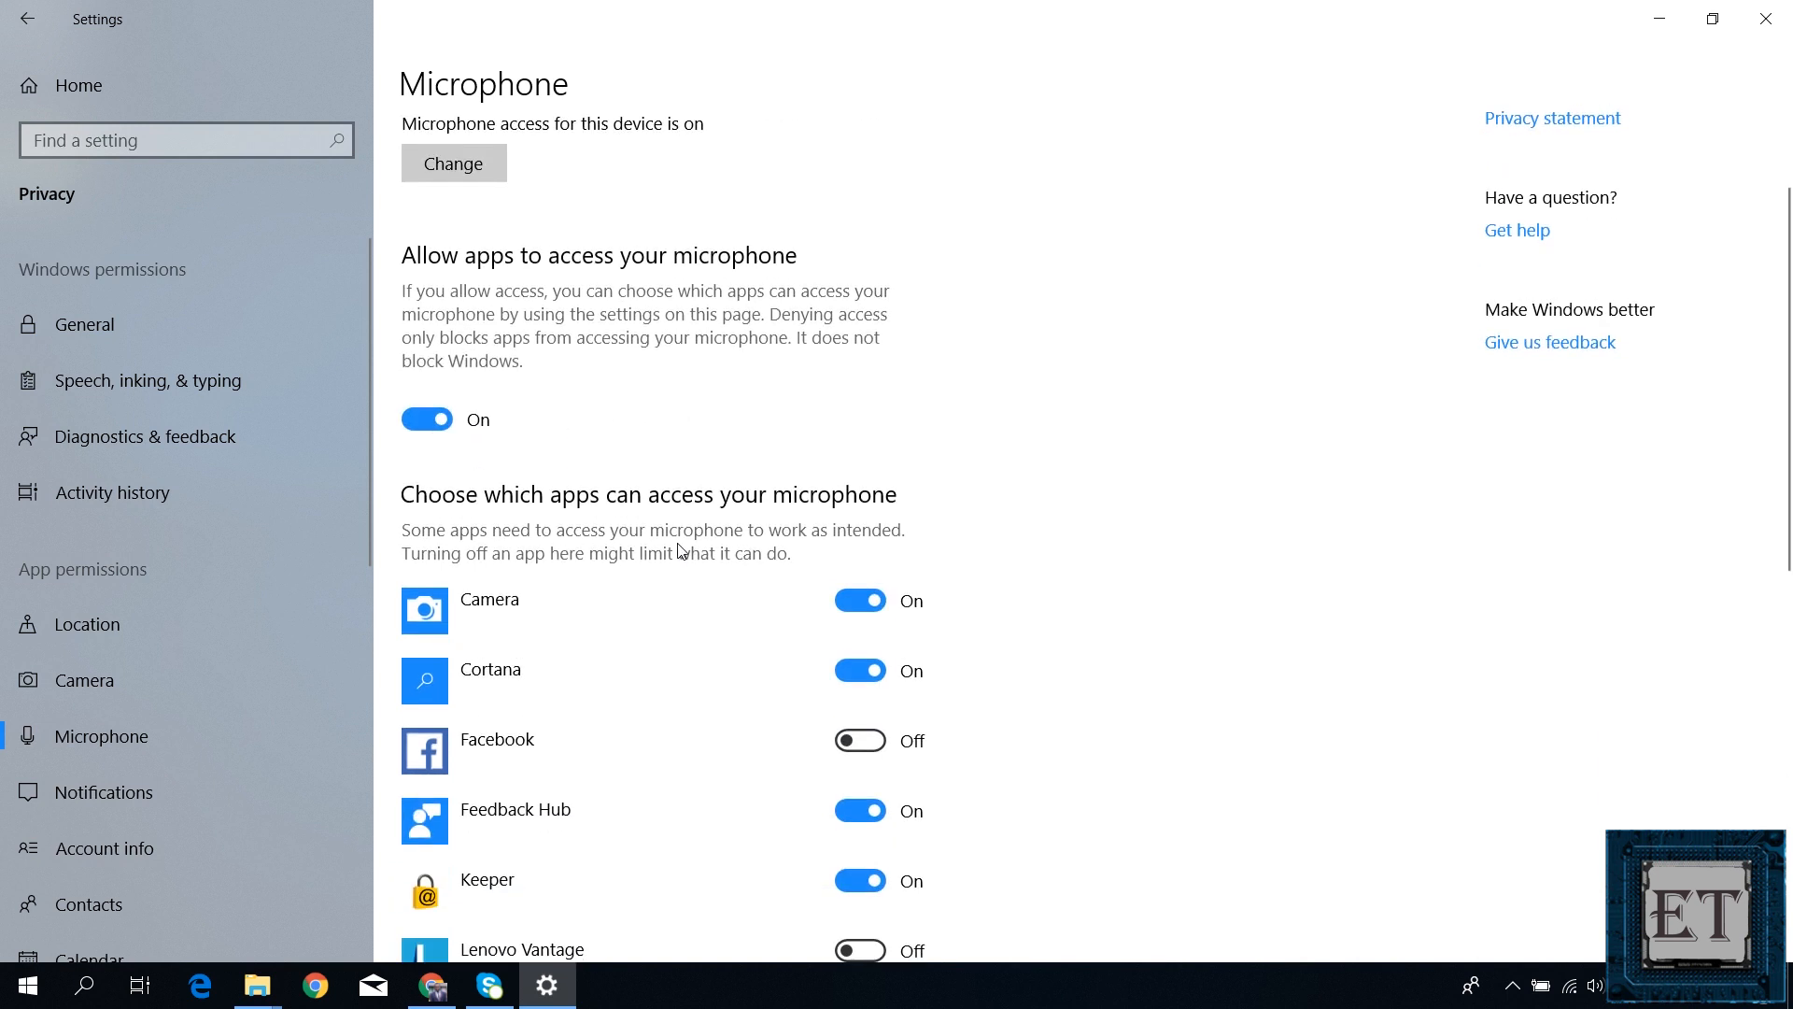
pyautogui.scroll(-2, 682, 549)
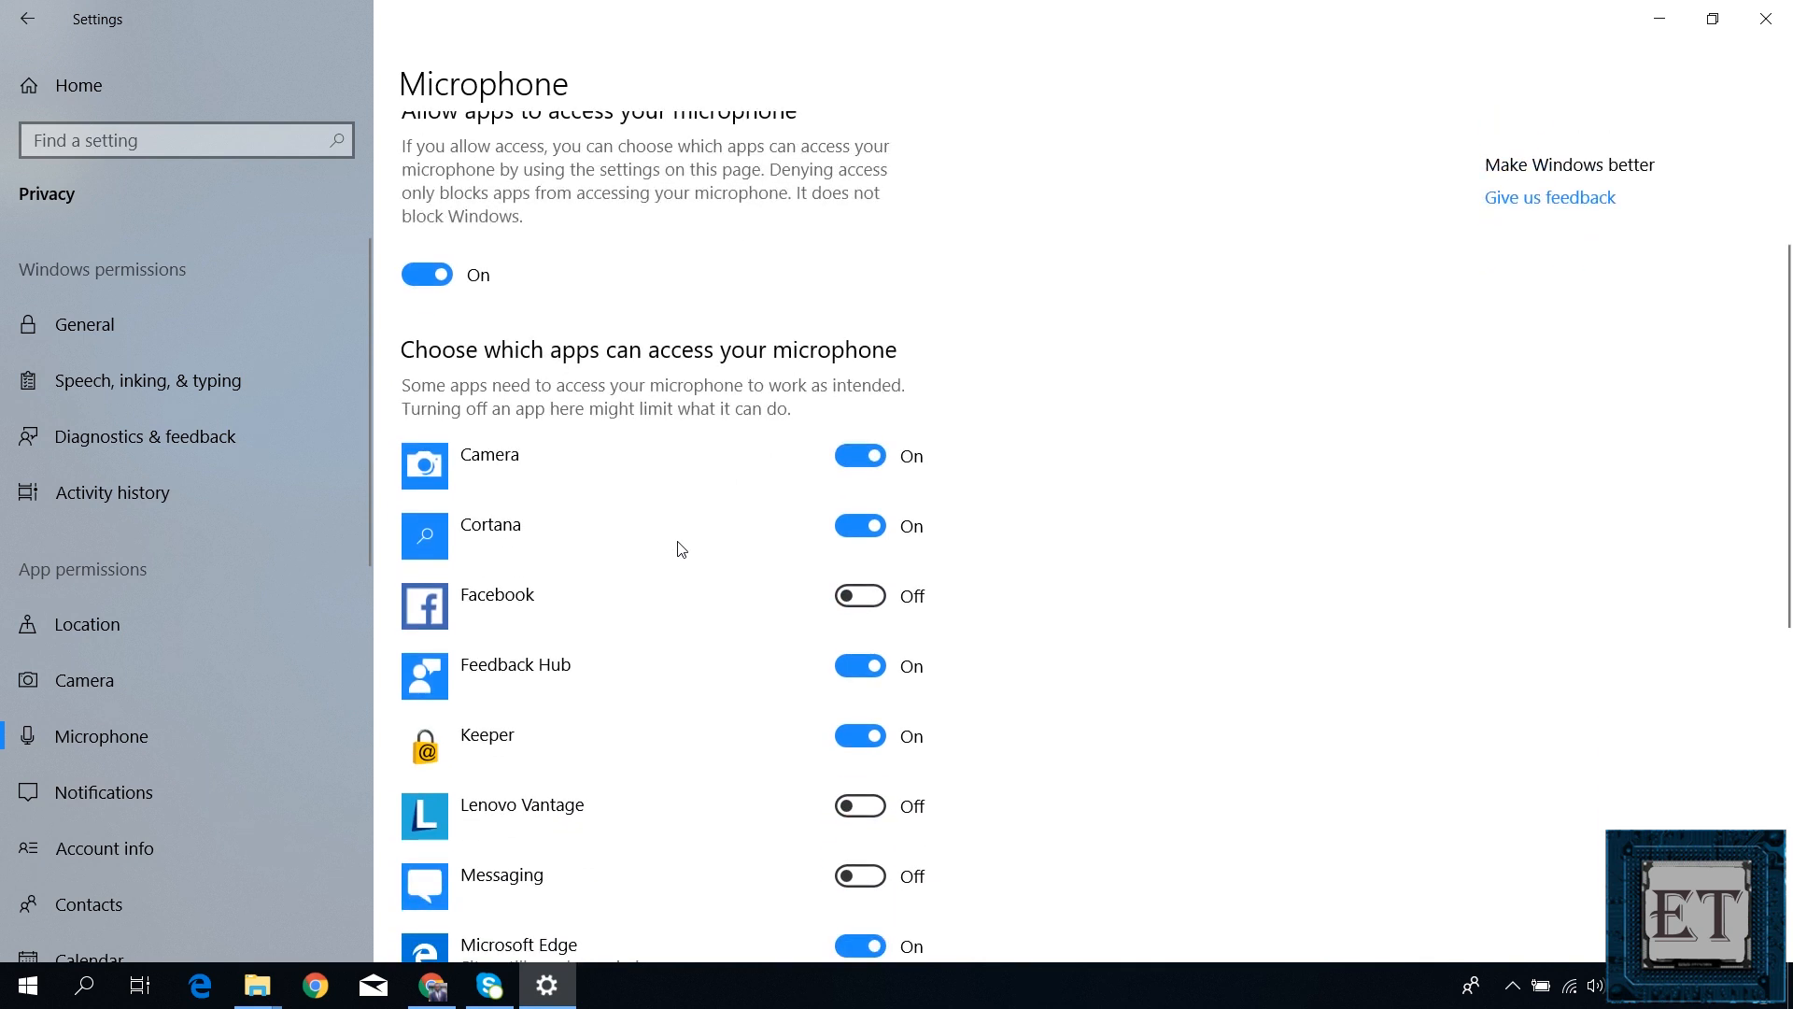
pyautogui.scroll(-11, 682, 549)
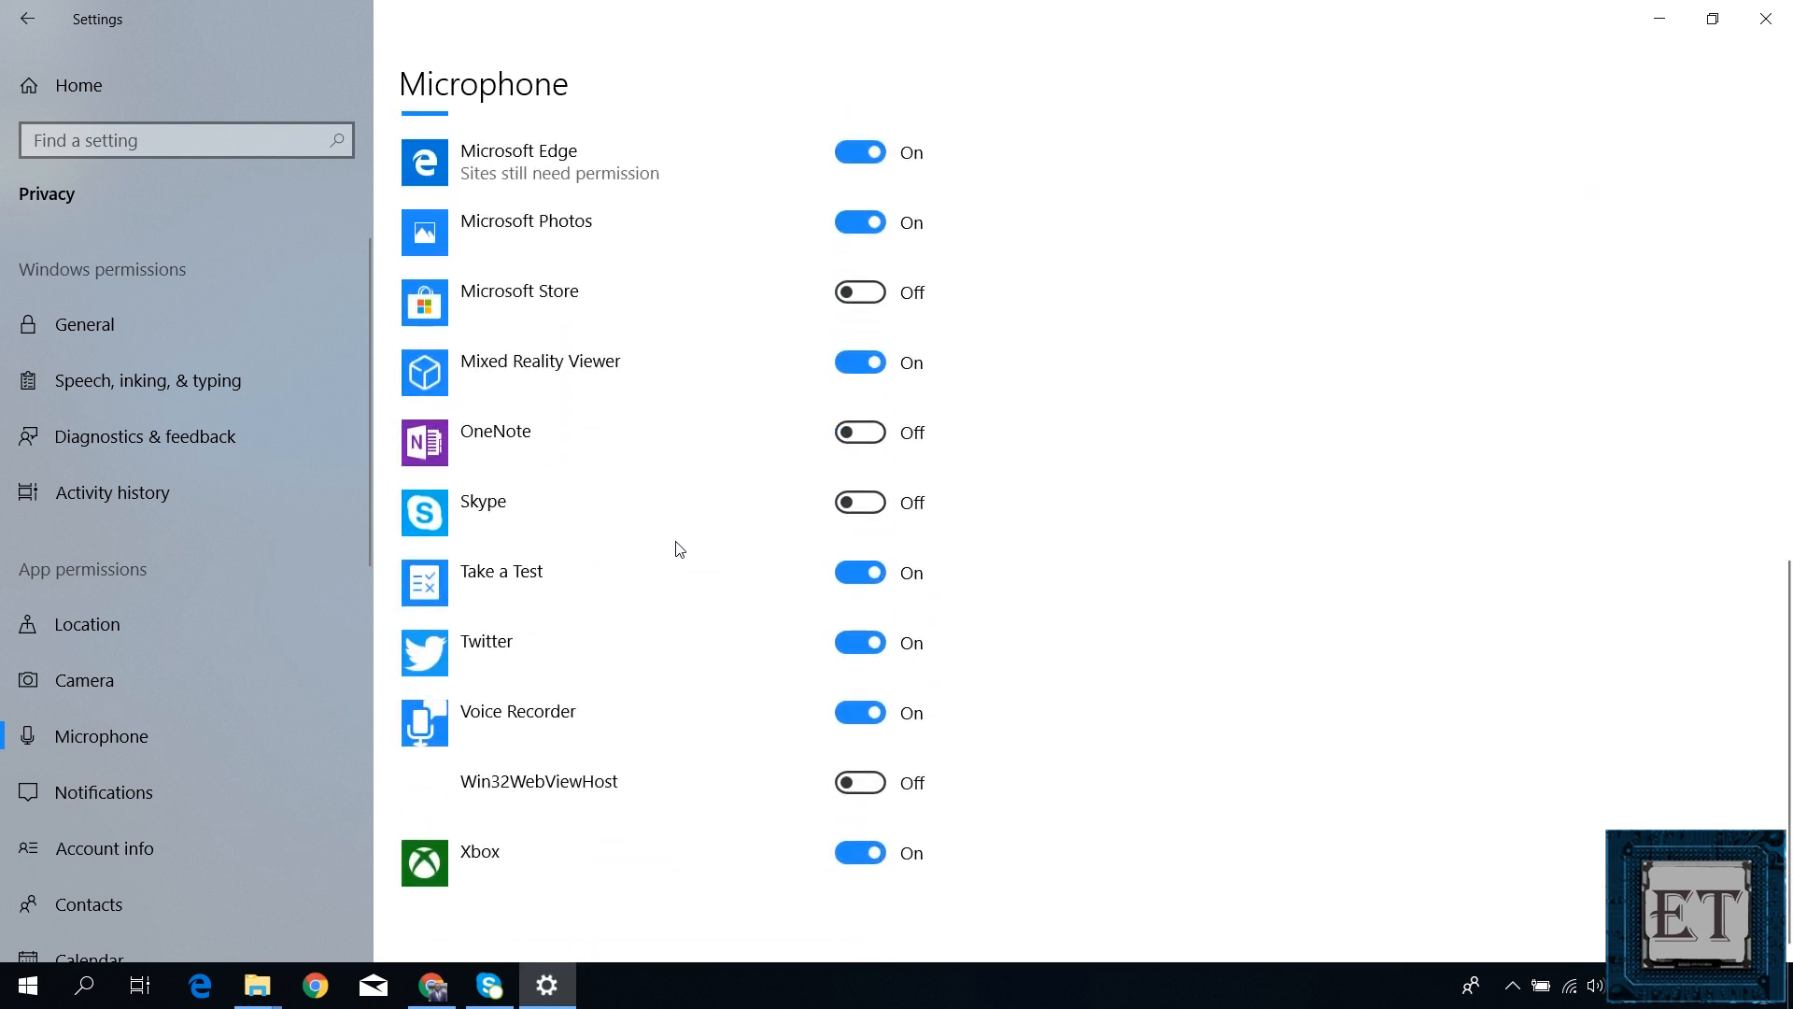
pyautogui.click(887, 506)
pyautogui.scroll(9, 756, 538)
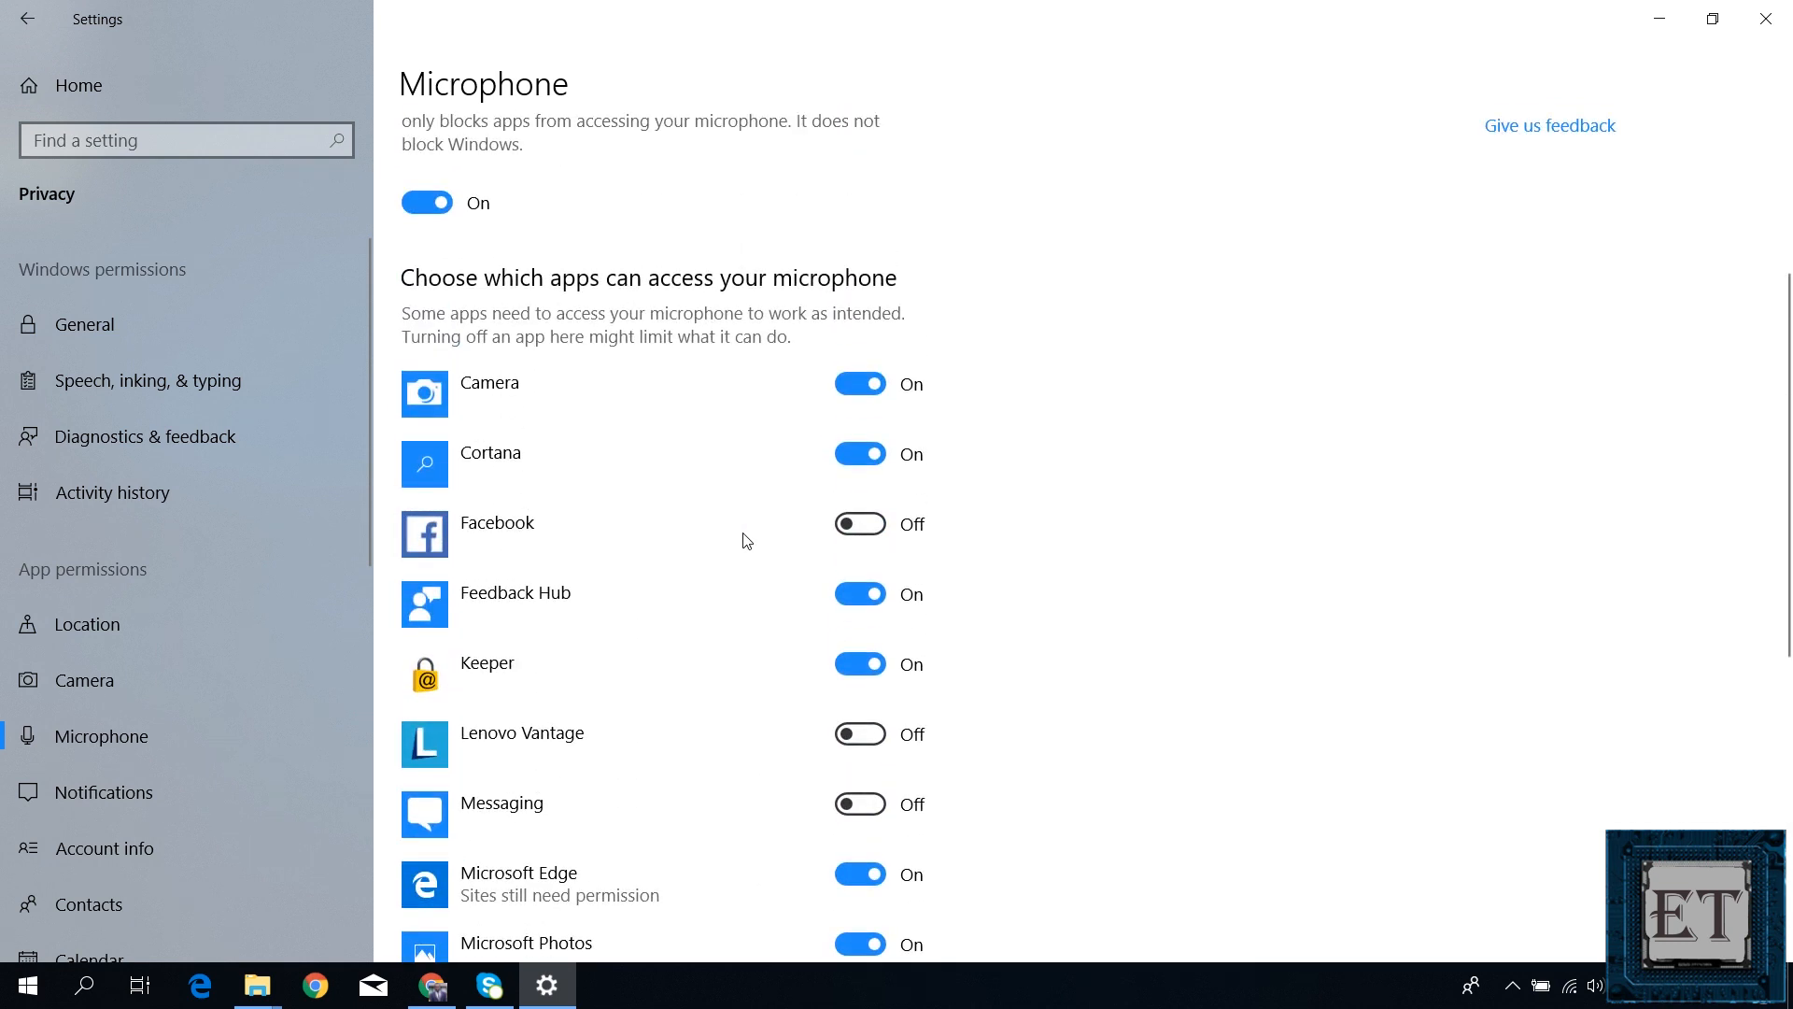
pyautogui.click(868, 535)
pyautogui.scroll(-8, 734, 579)
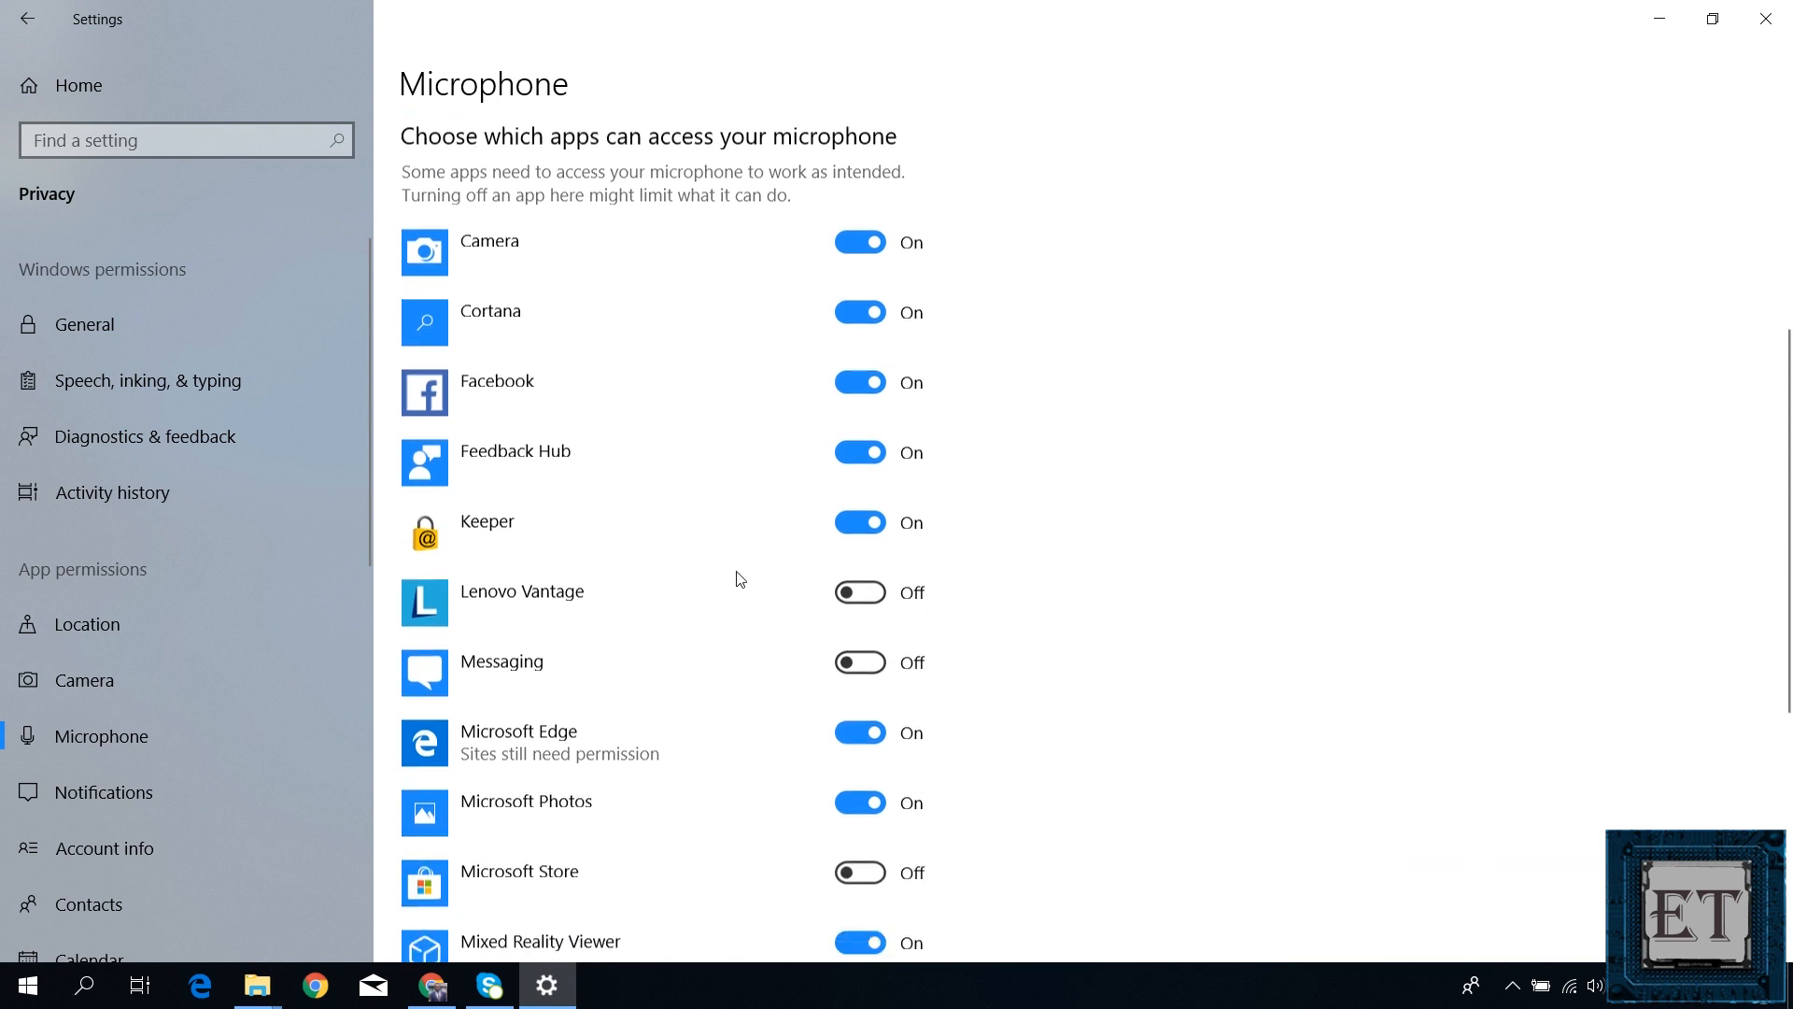
pyautogui.scroll(-2, 738, 578)
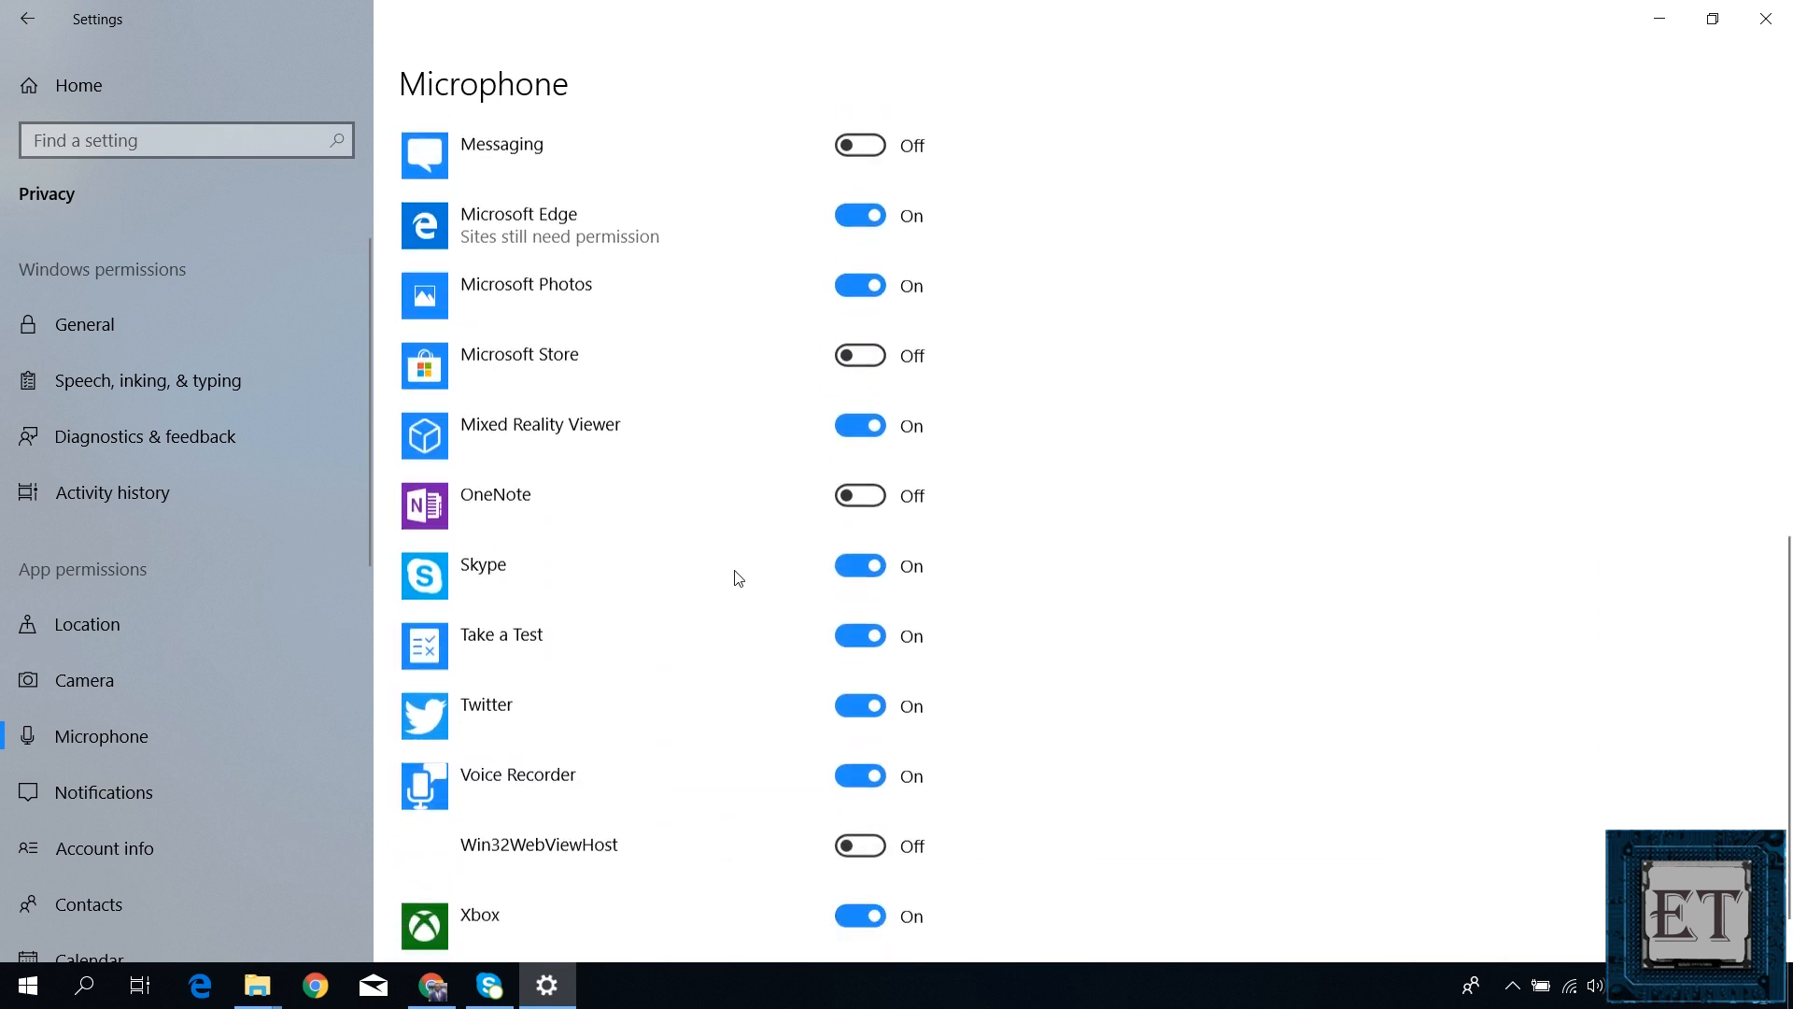
# - Turn off microphone access for Take a Test and Twitter, and close Settings
pyautogui.click(866, 576)
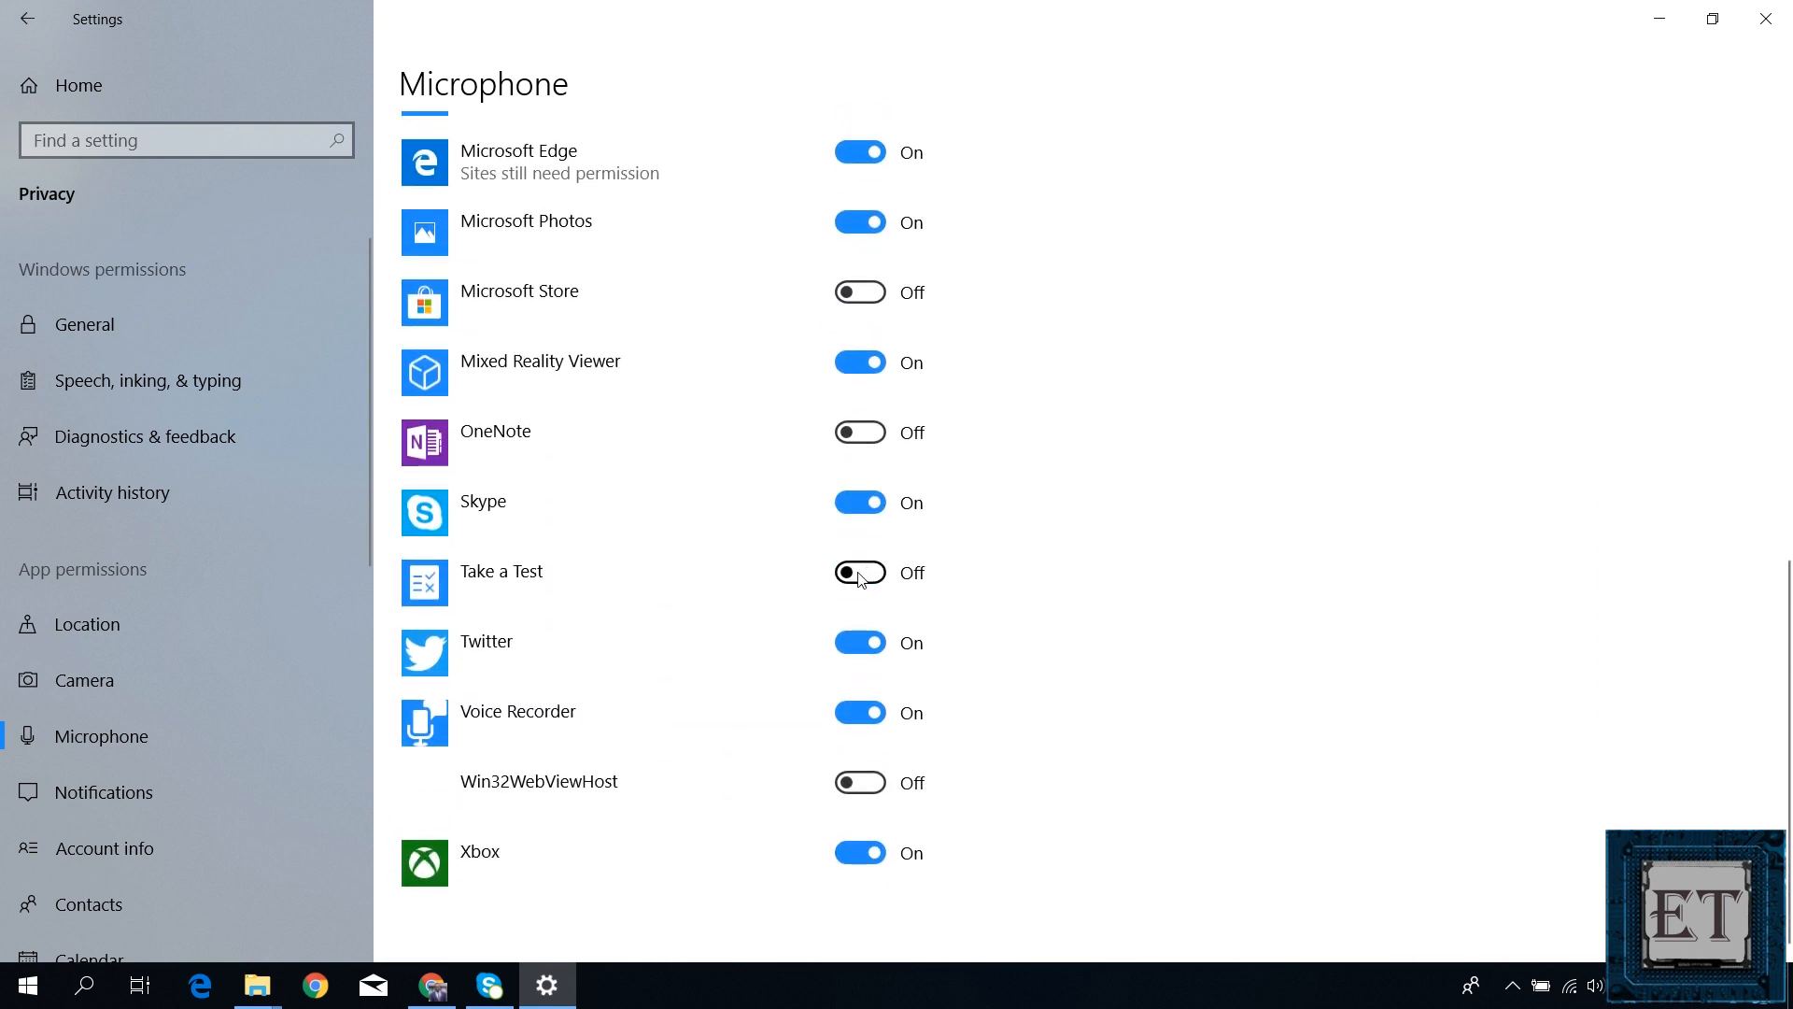
pyautogui.click(857, 646)
pyautogui.scroll(1, 744, 742)
pyautogui.scroll(-1, 744, 742)
pyautogui.scroll(10, 744, 742)
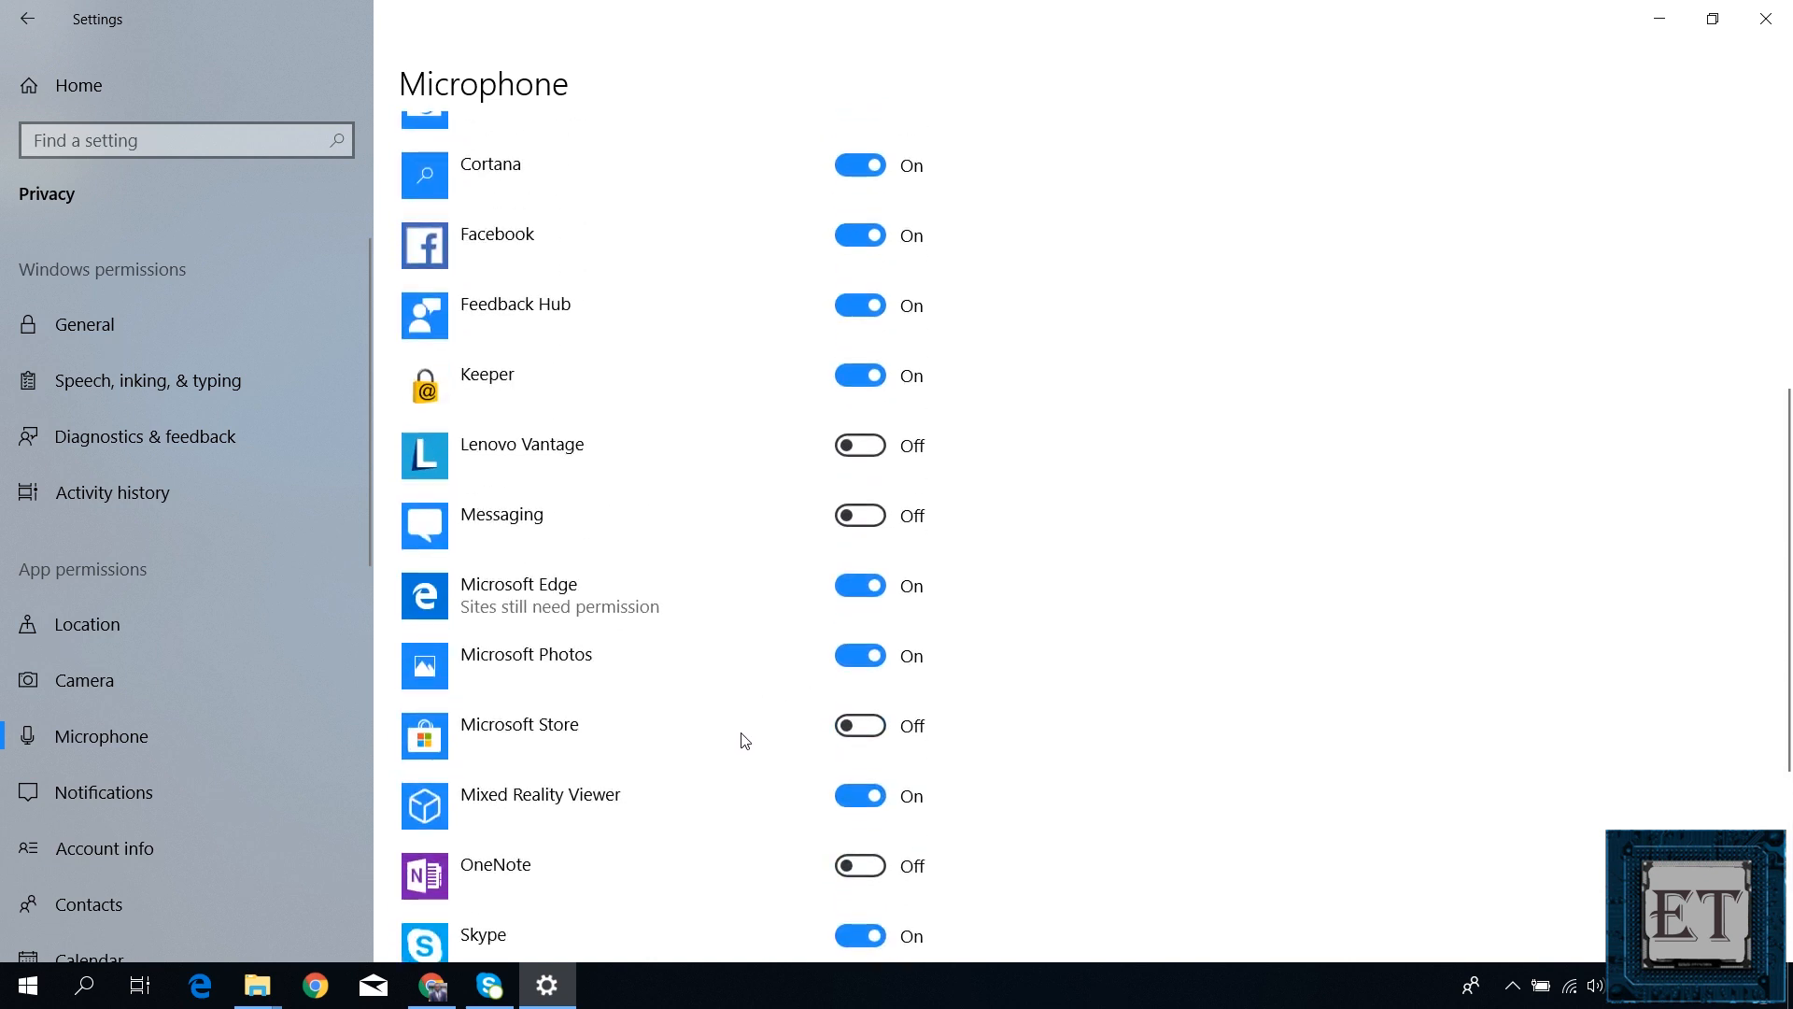
pyautogui.scroll(4, 744, 739)
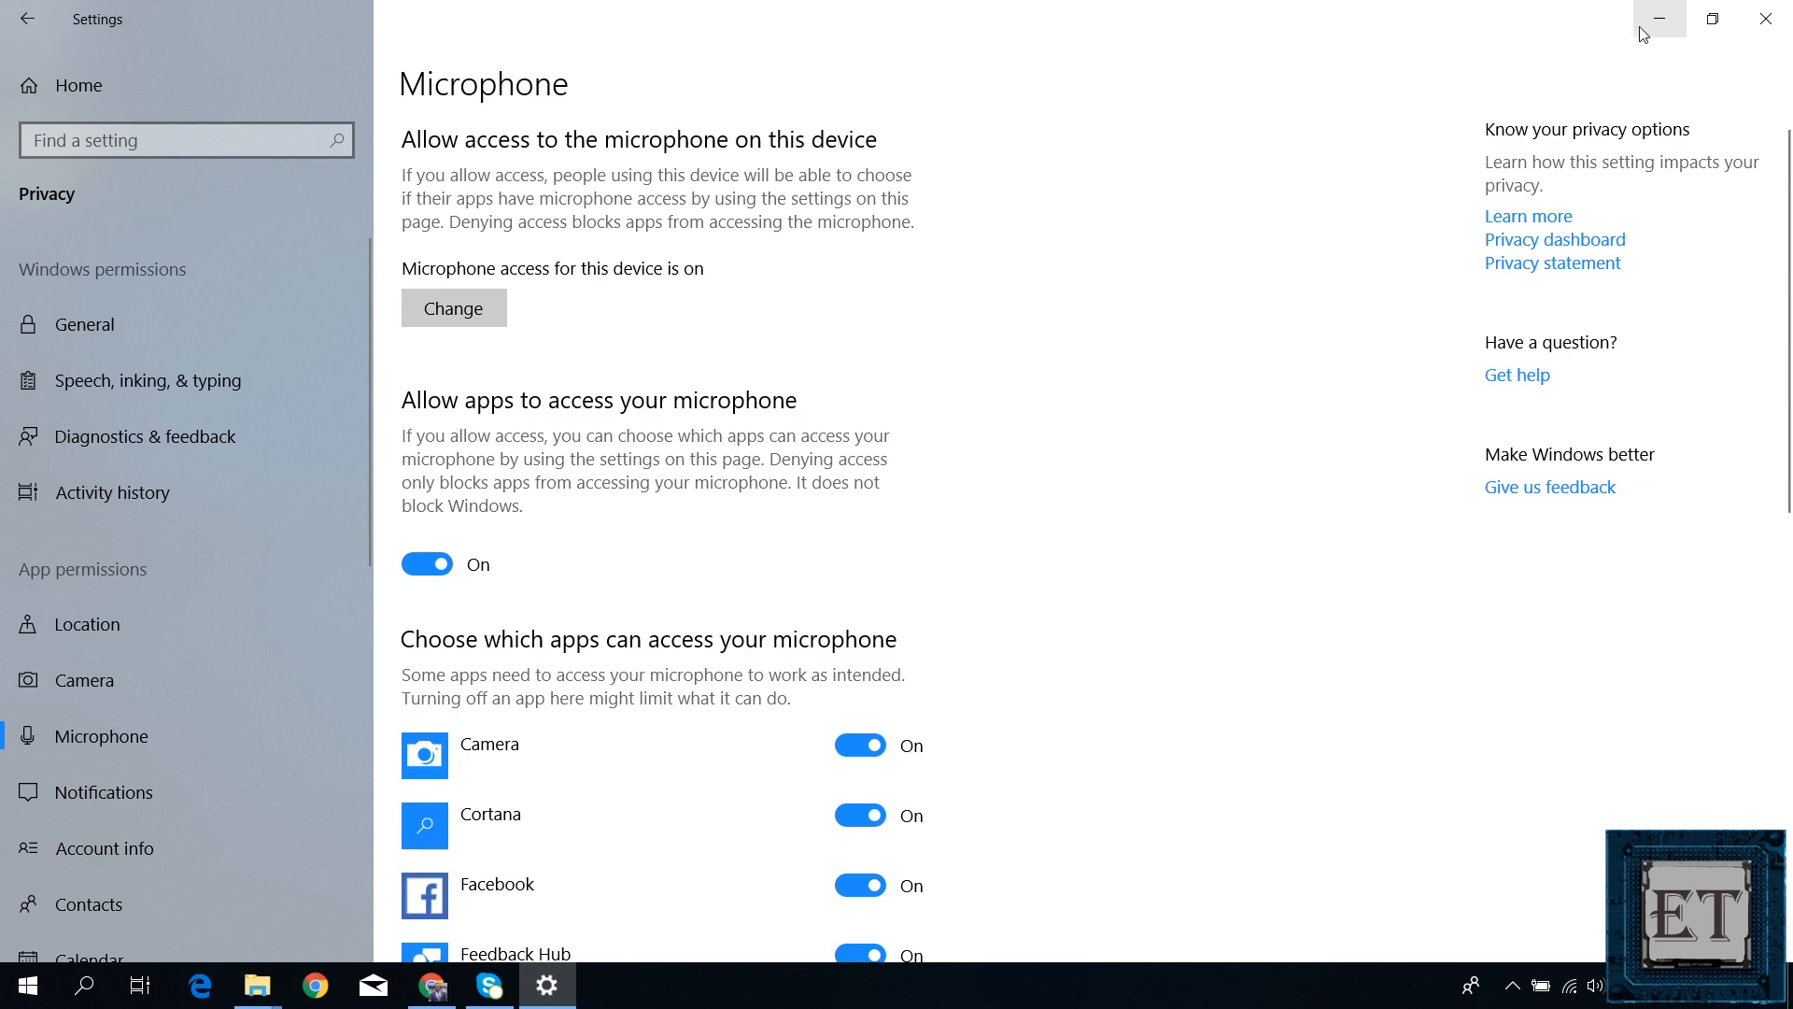
pyautogui.click(1761, 23)
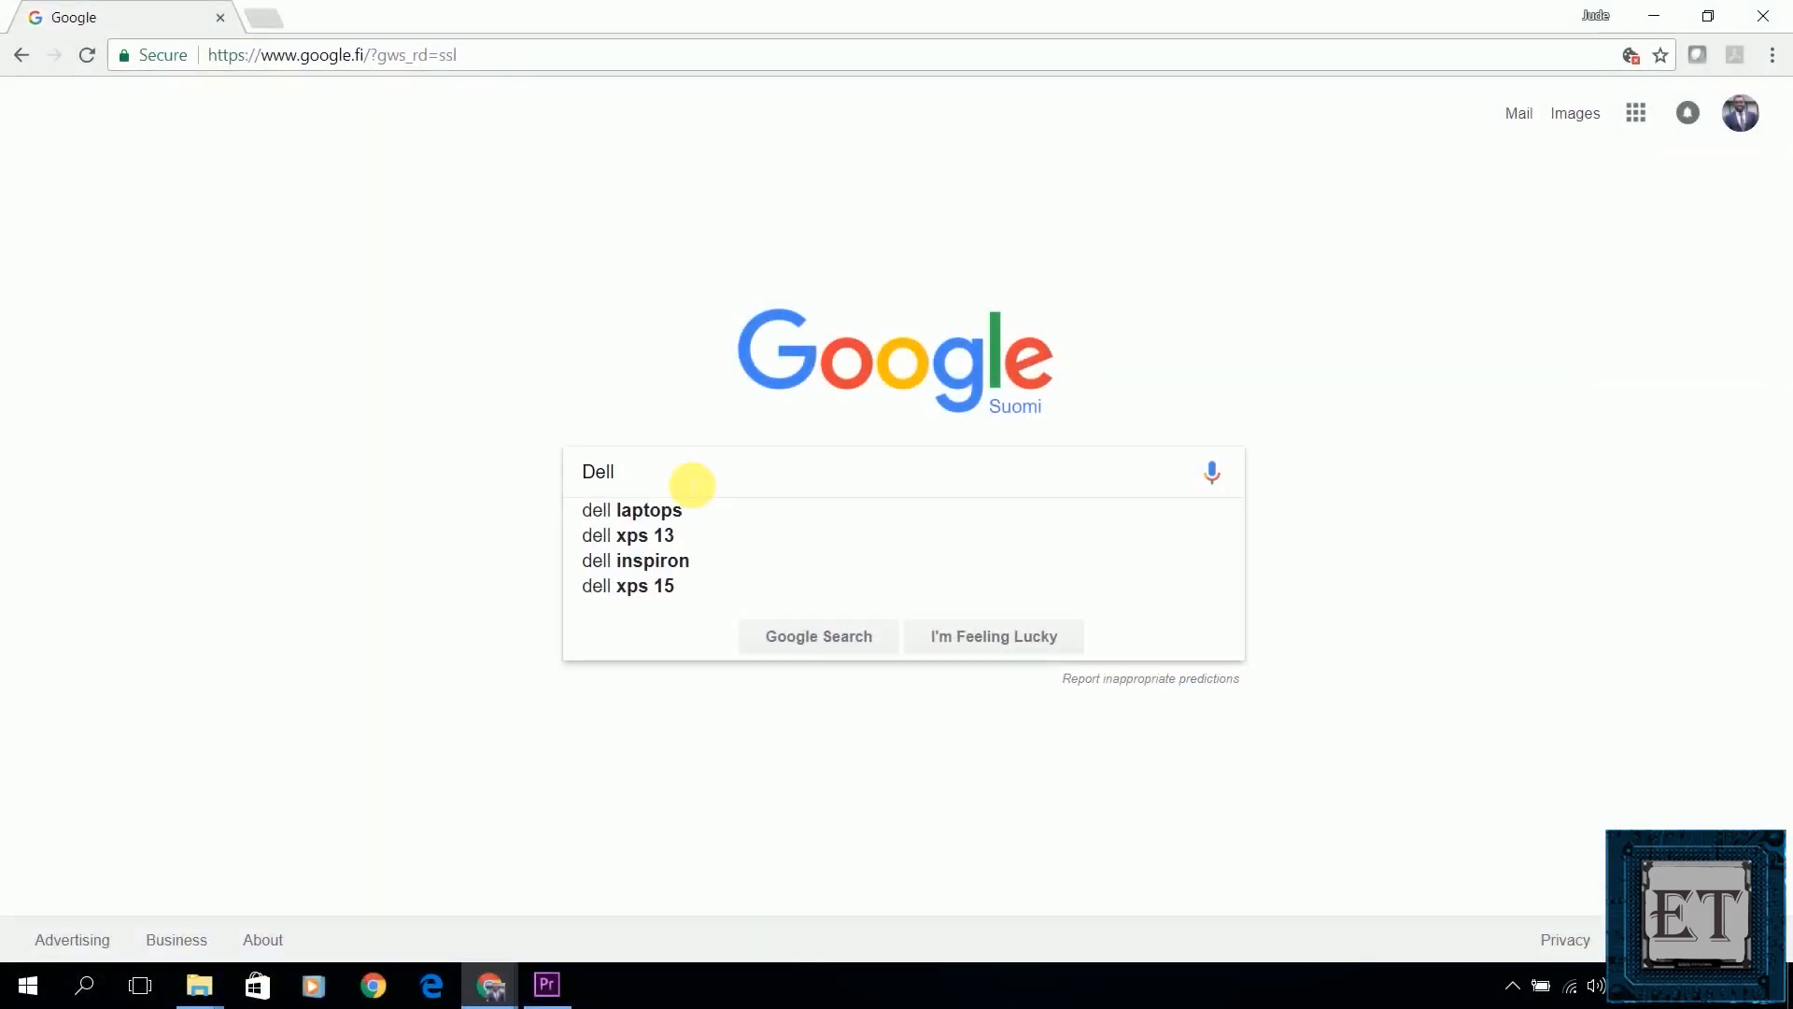
# - Search Google for "Dell vostro 3550 support" and open Dell's drivers page for the Vostro 3550
pyautogui.write('vostro 3550 ')
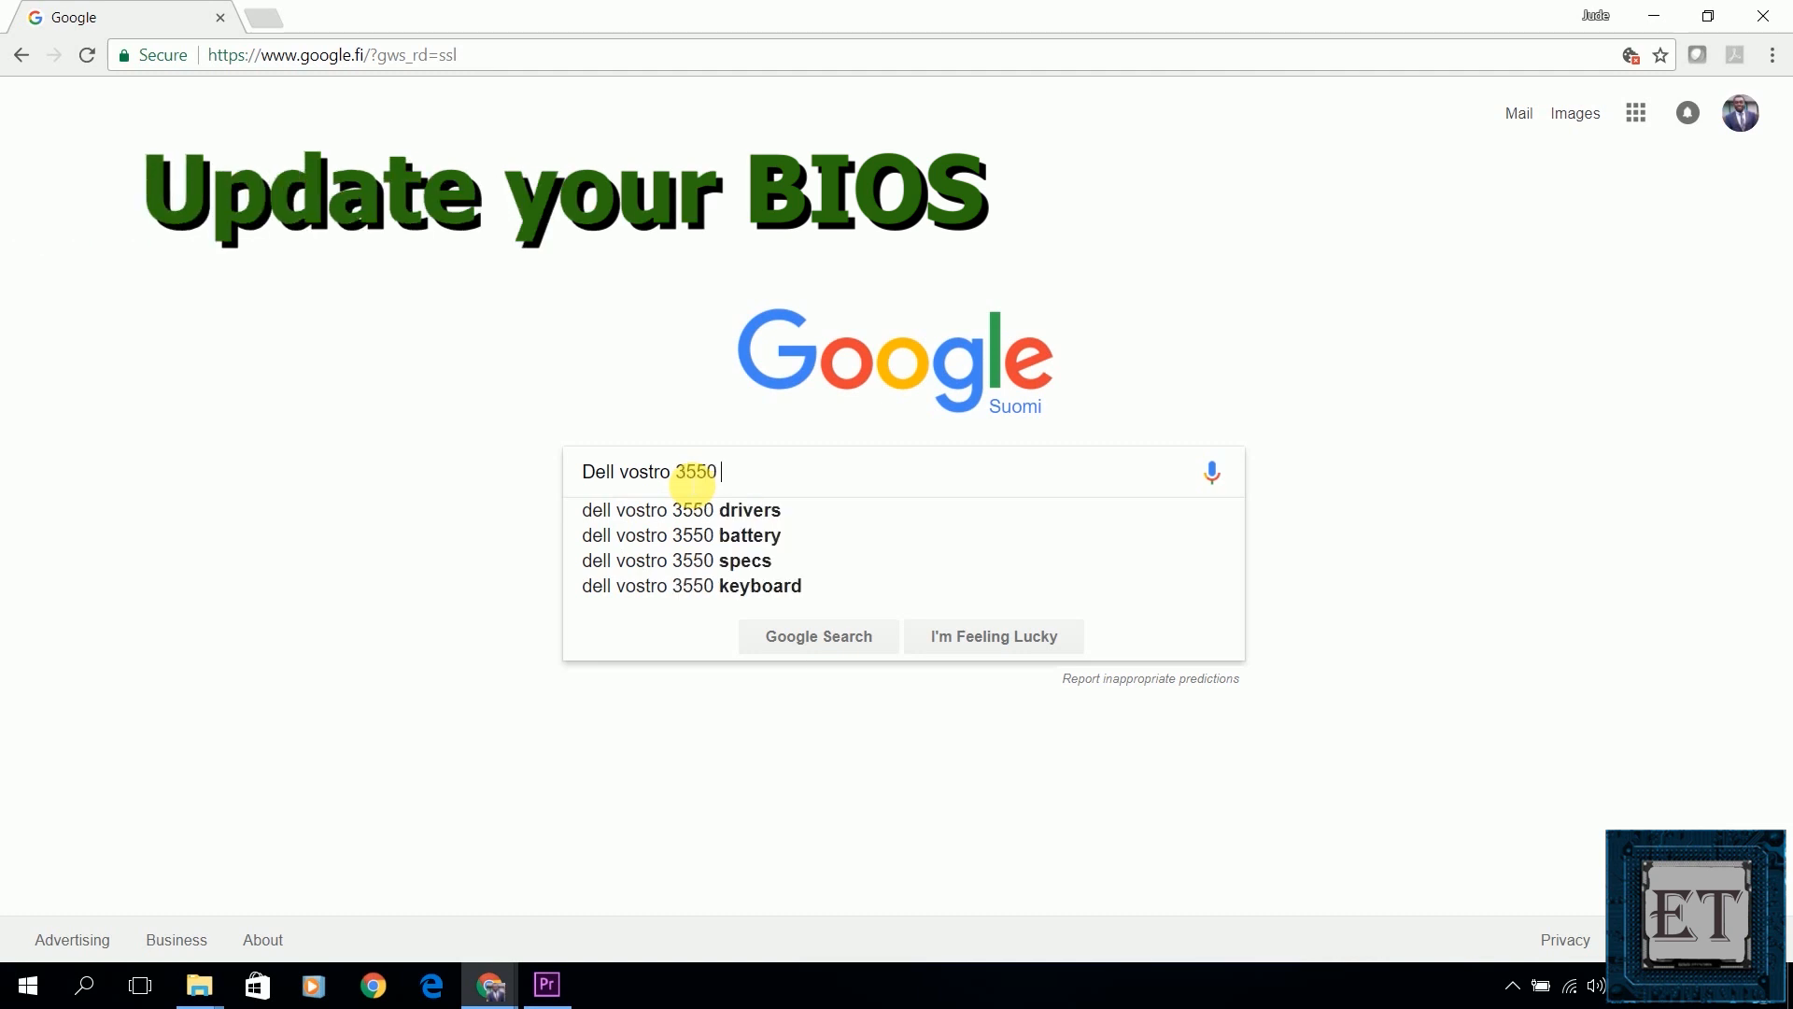
pyautogui.write('support')
pyautogui.press('Return')
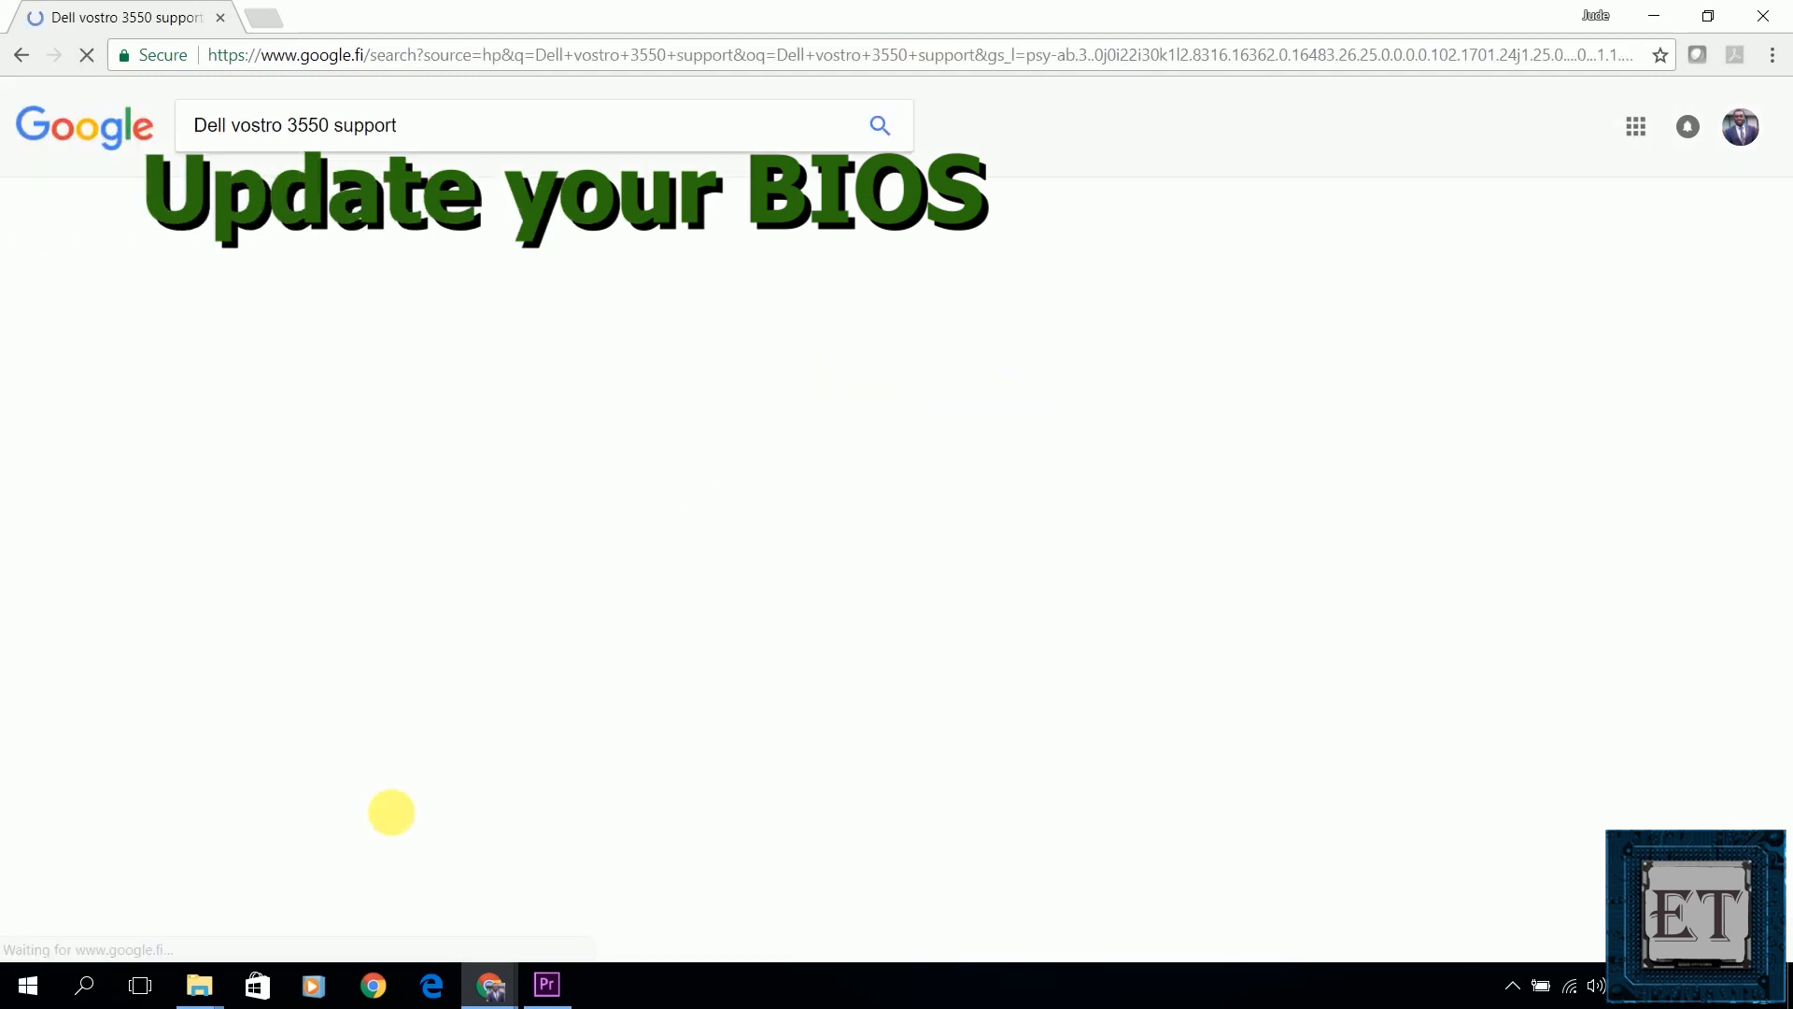
pyautogui.click(271, 293)
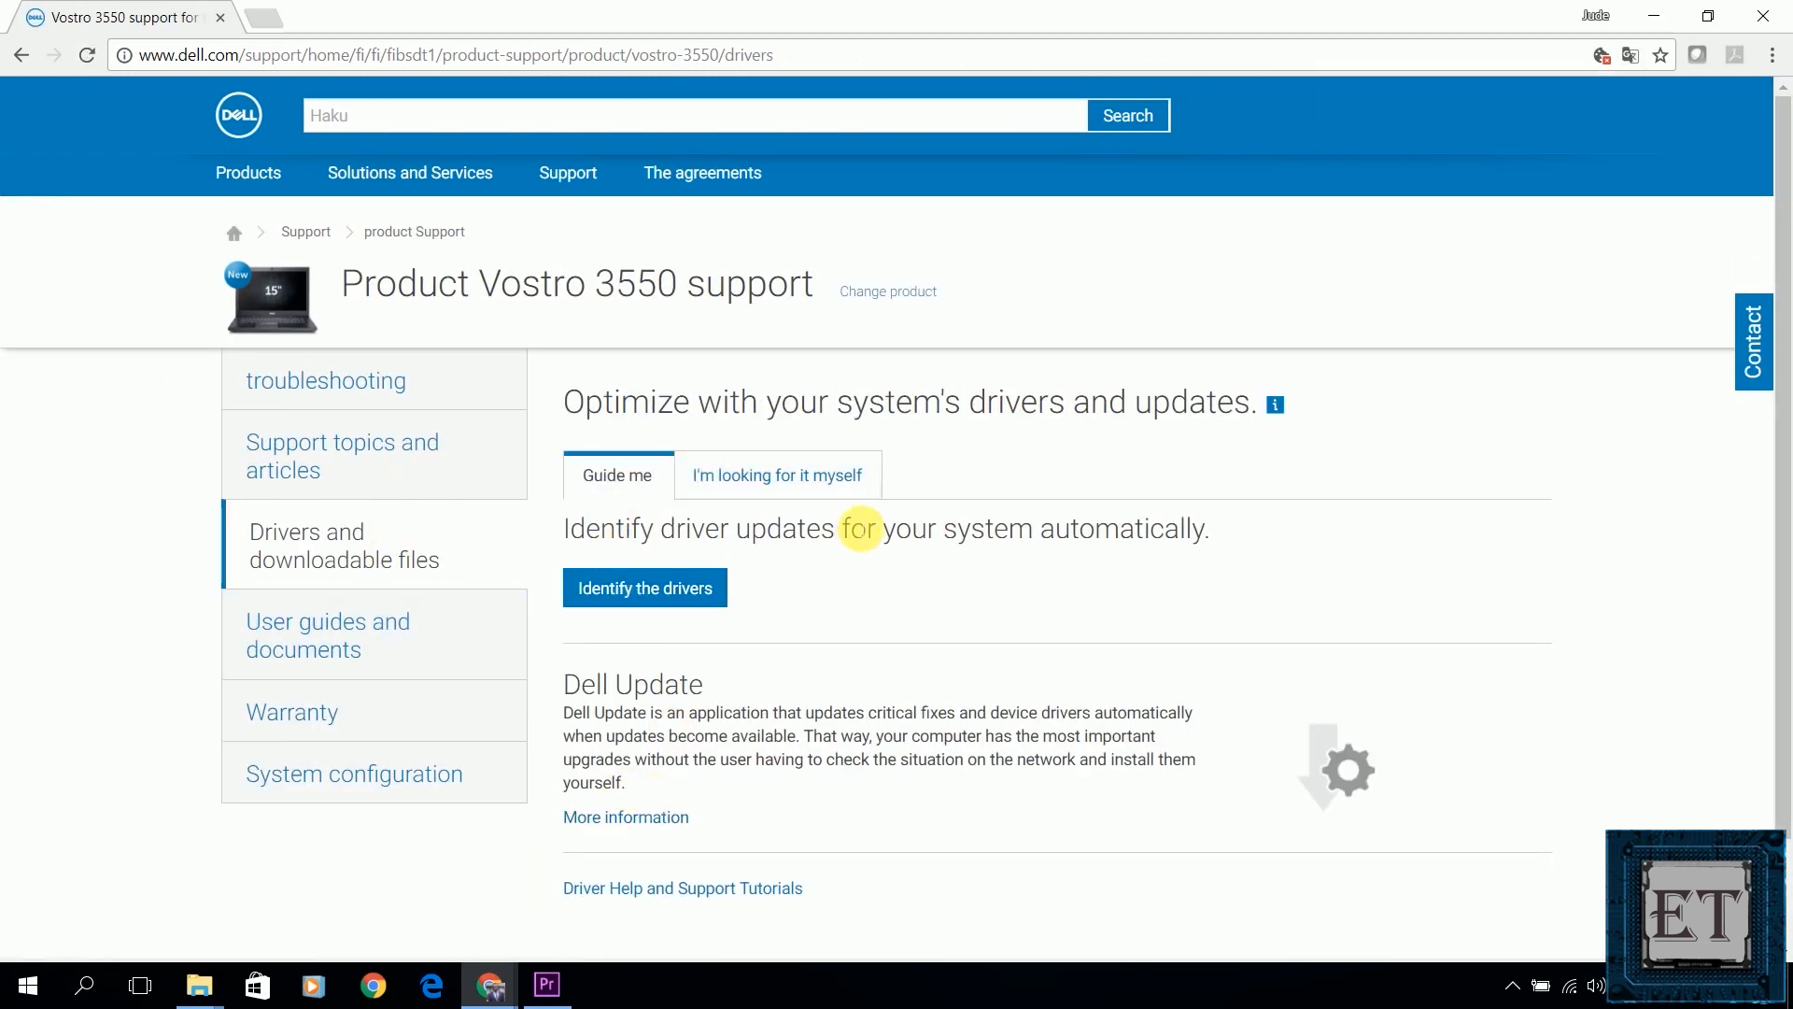
# - Switch to finding drivers manually and filter the Vostro 3550 downloads to the BIOS category
pyautogui.click(793, 485)
pyautogui.scroll(-4, 820, 635)
pyautogui.click(984, 452)
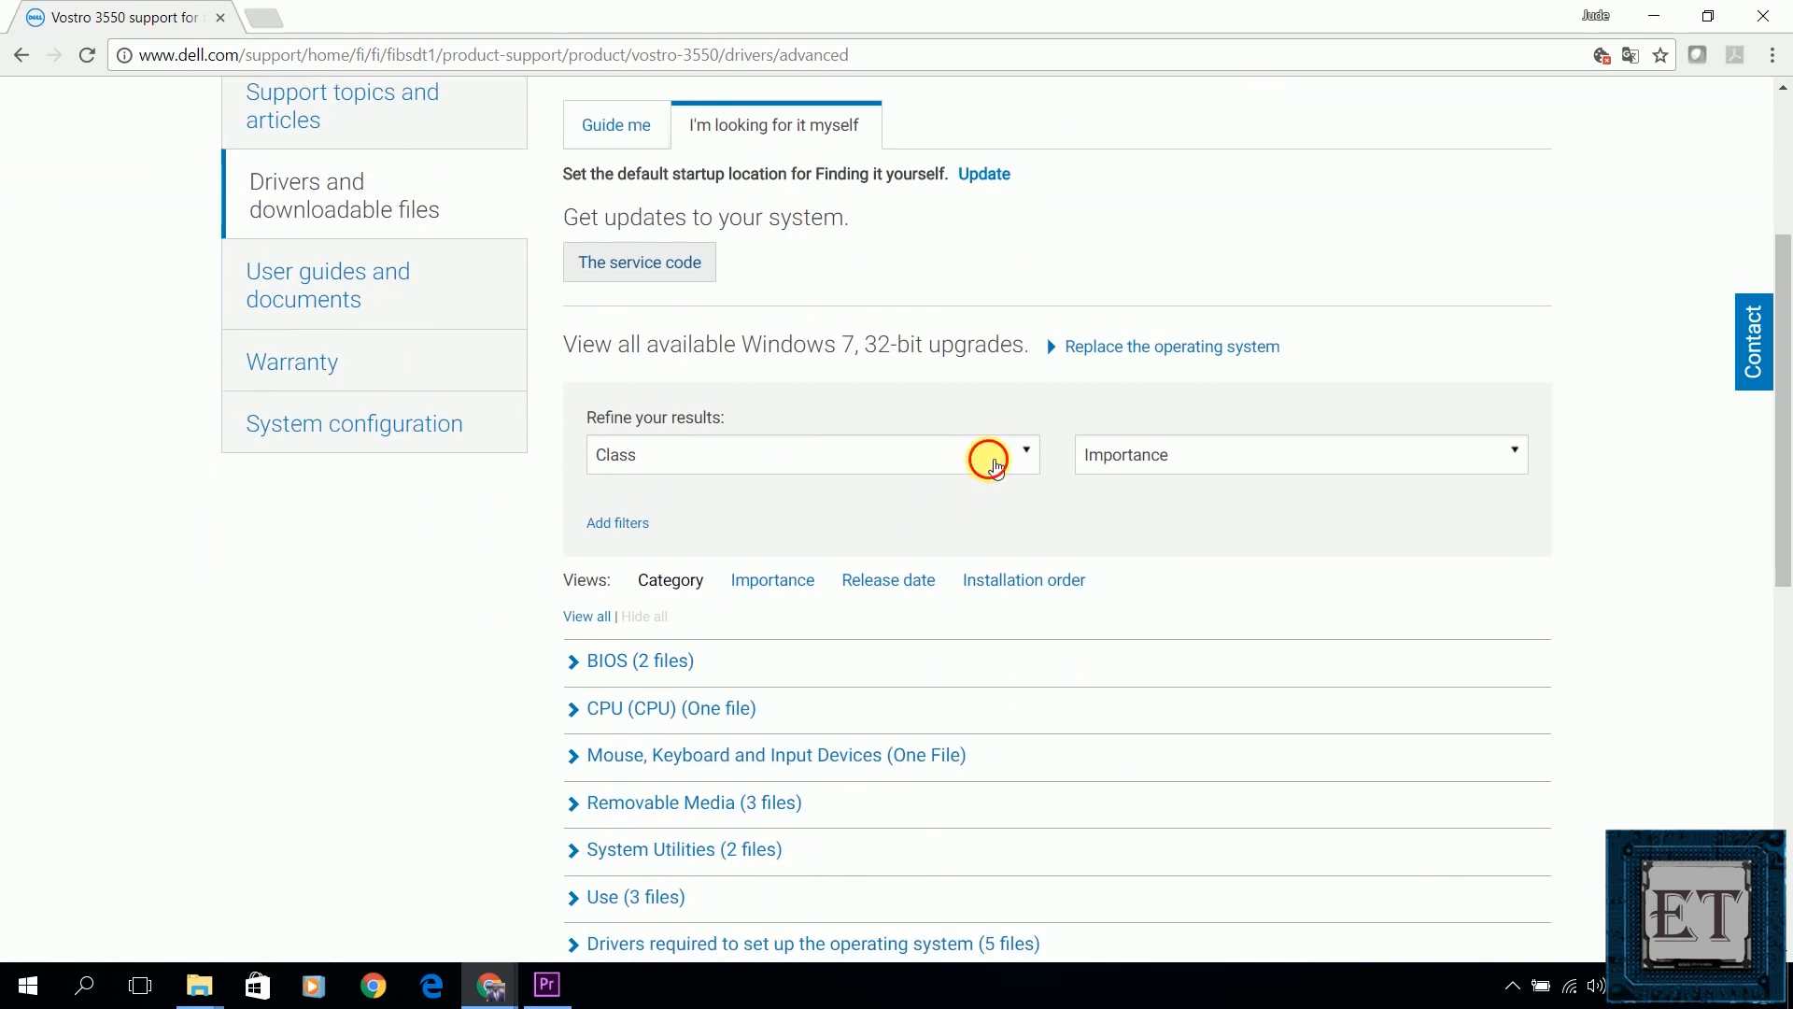
pyautogui.click(762, 541)
pyautogui.click(1267, 549)
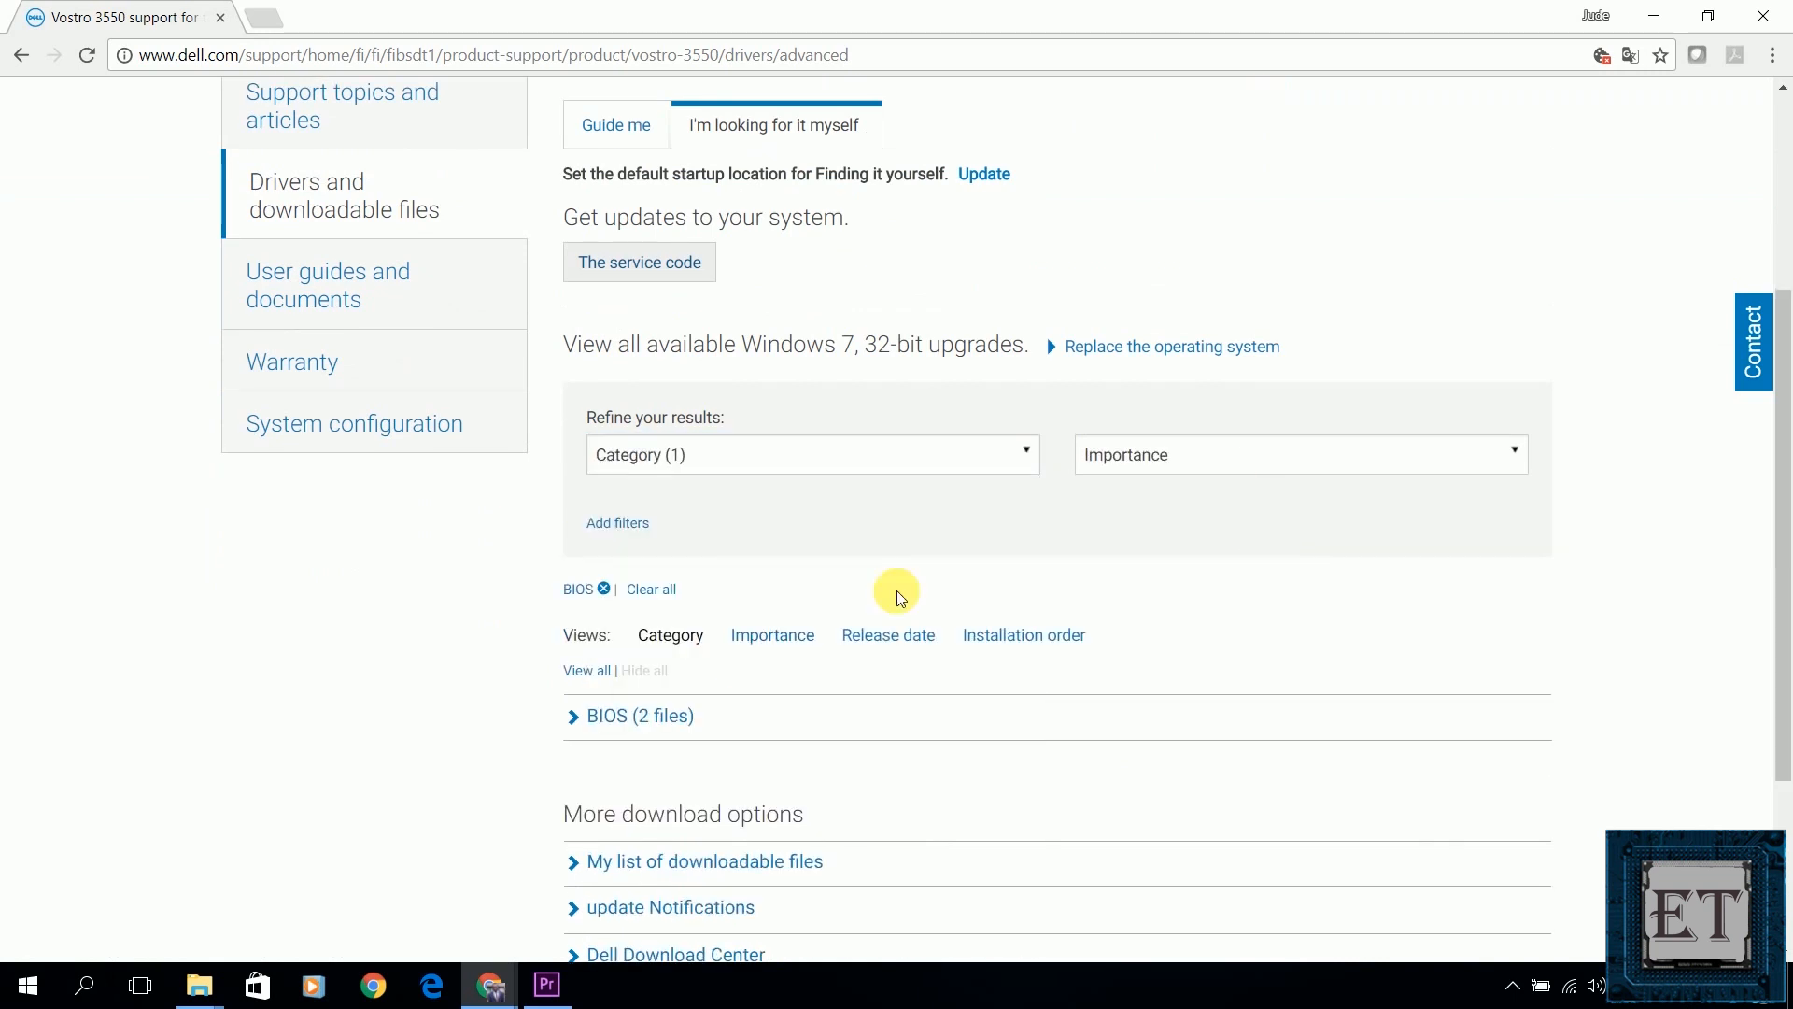
# - Download the version A12 system BIOS file 3550A12.EXE, keep it despite the browser warning, and start the BIOS update
pyautogui.scroll(-1, 670, 641)
pyautogui.click(617, 600)
pyautogui.scroll(-3, 496, 708)
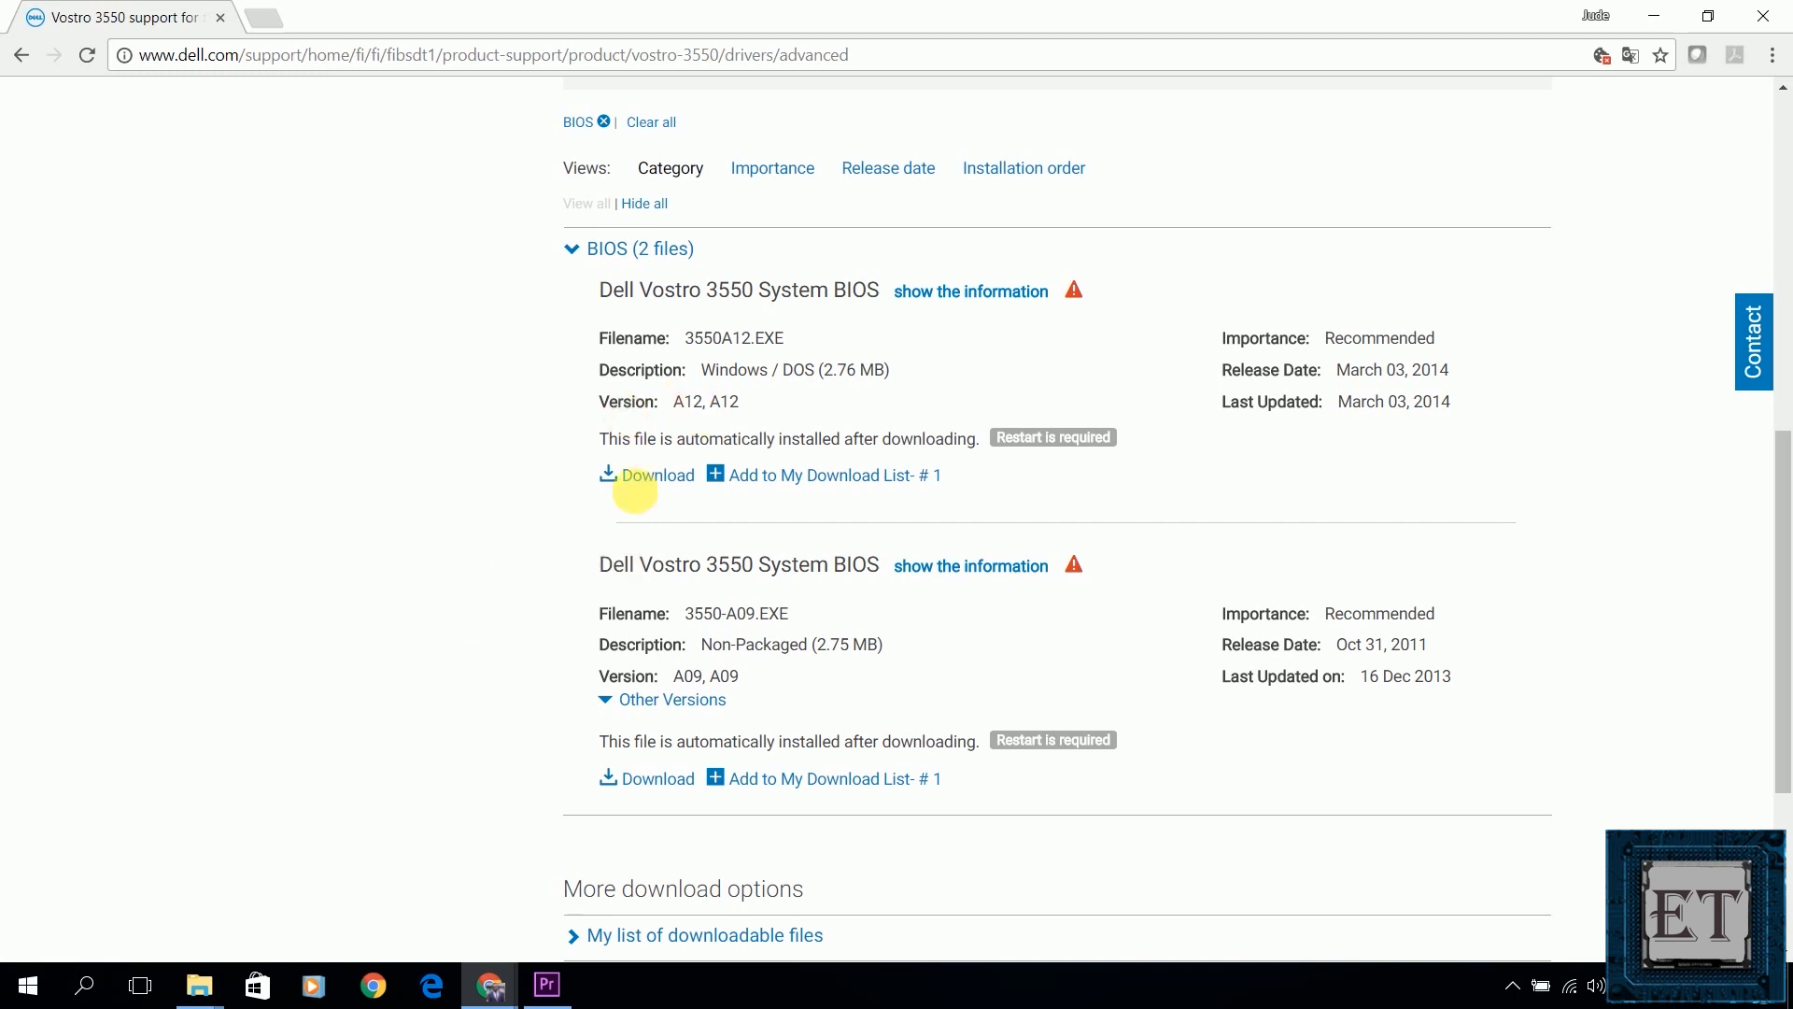
pyautogui.click(641, 489)
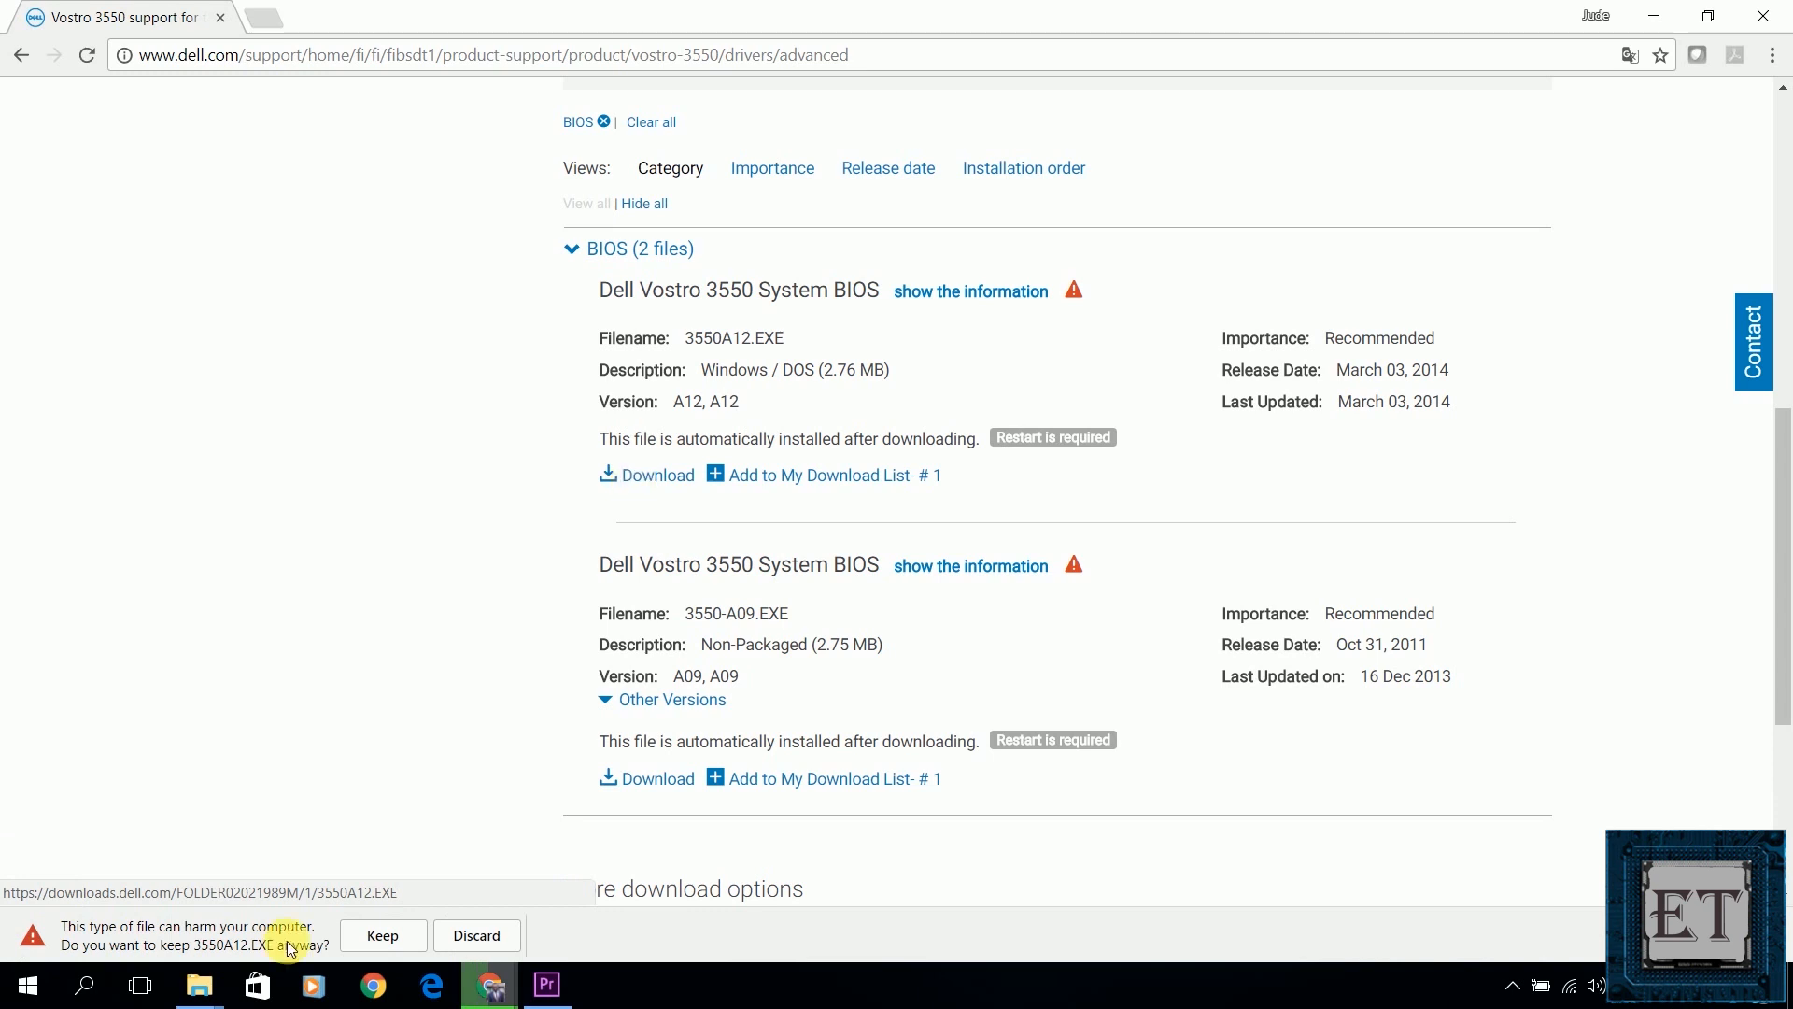
pyautogui.click(381, 934)
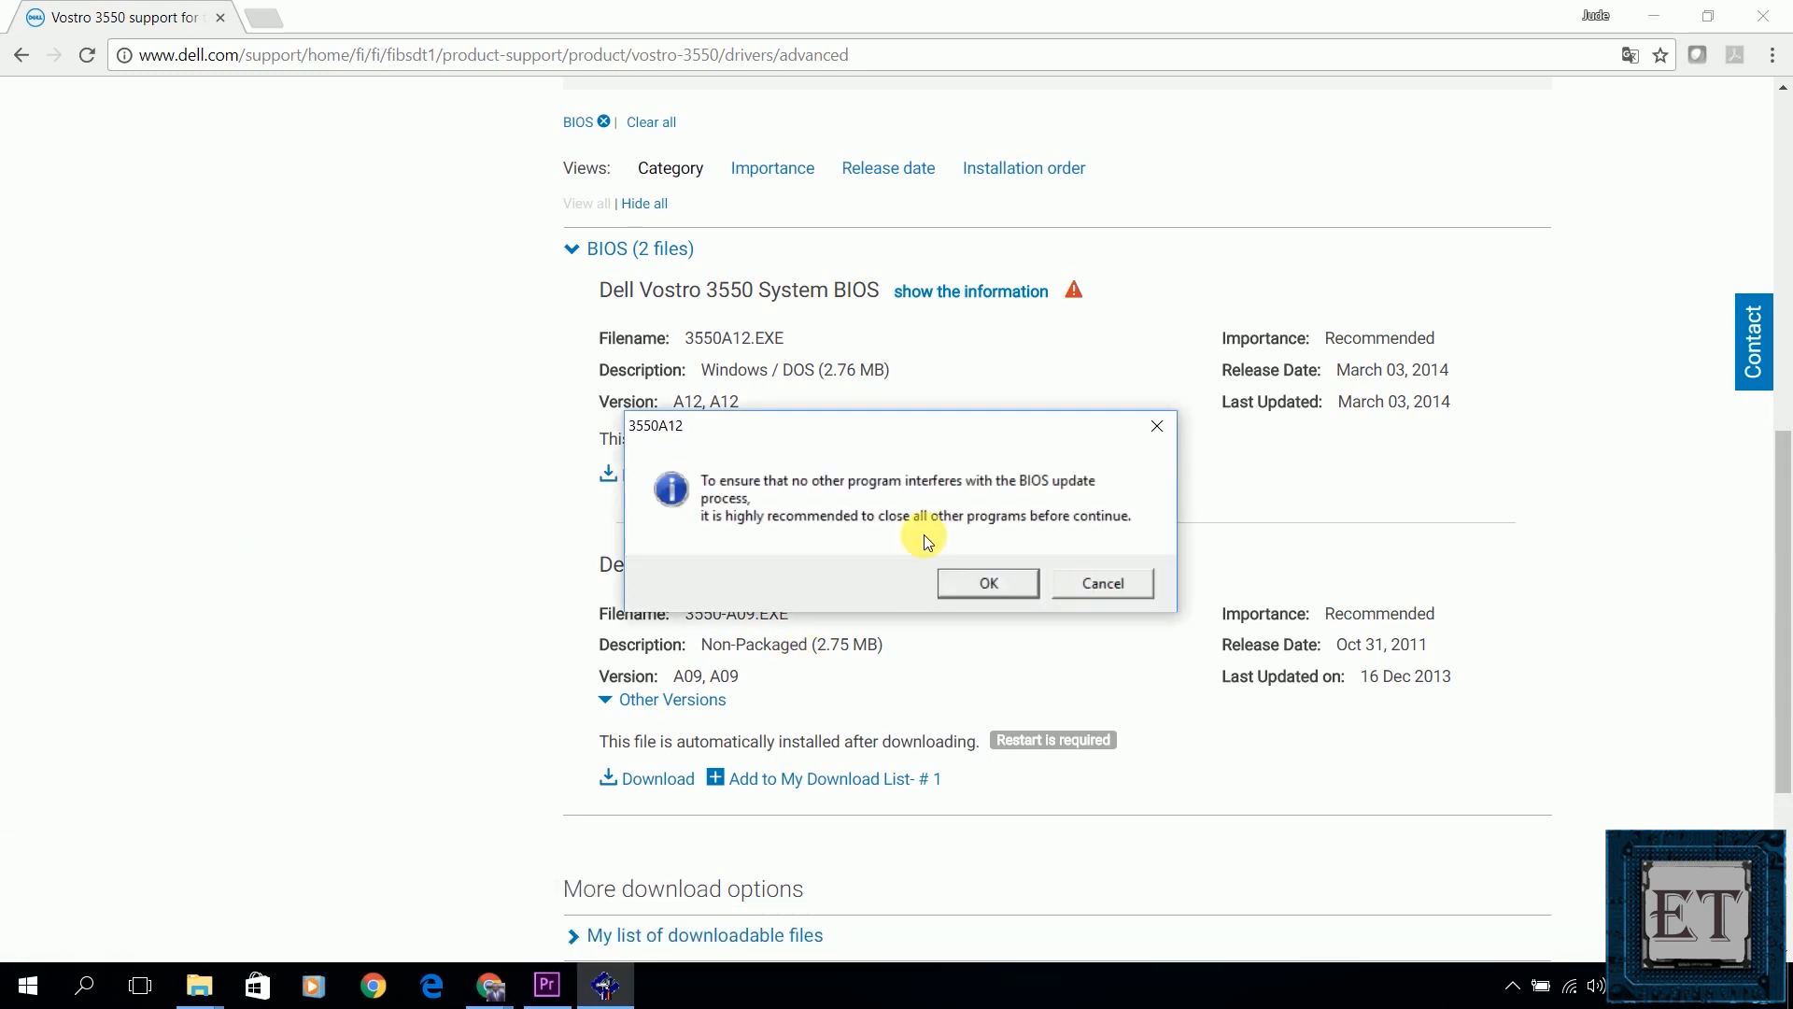
pyautogui.click(987, 583)
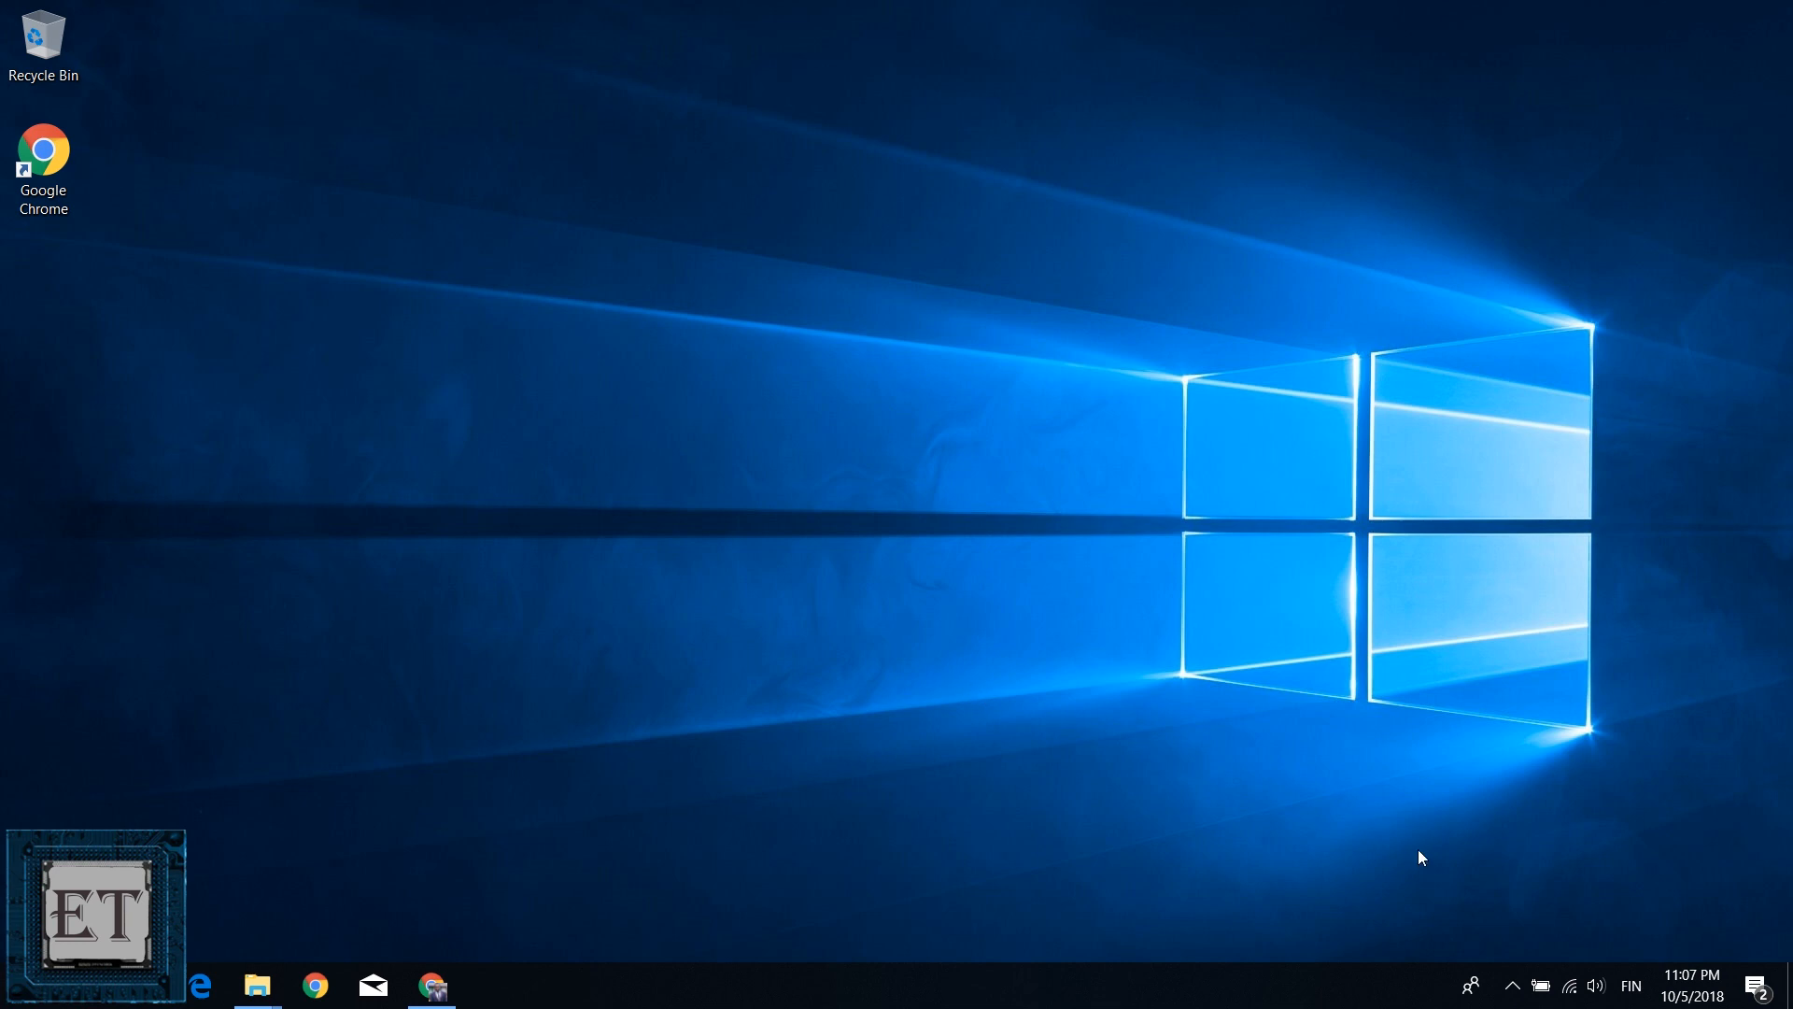
# - Run the Windows sound troubleshooter on the Speaker/HP - Realtek High Definition Audio device
pyautogui.rightClick(1595, 992)
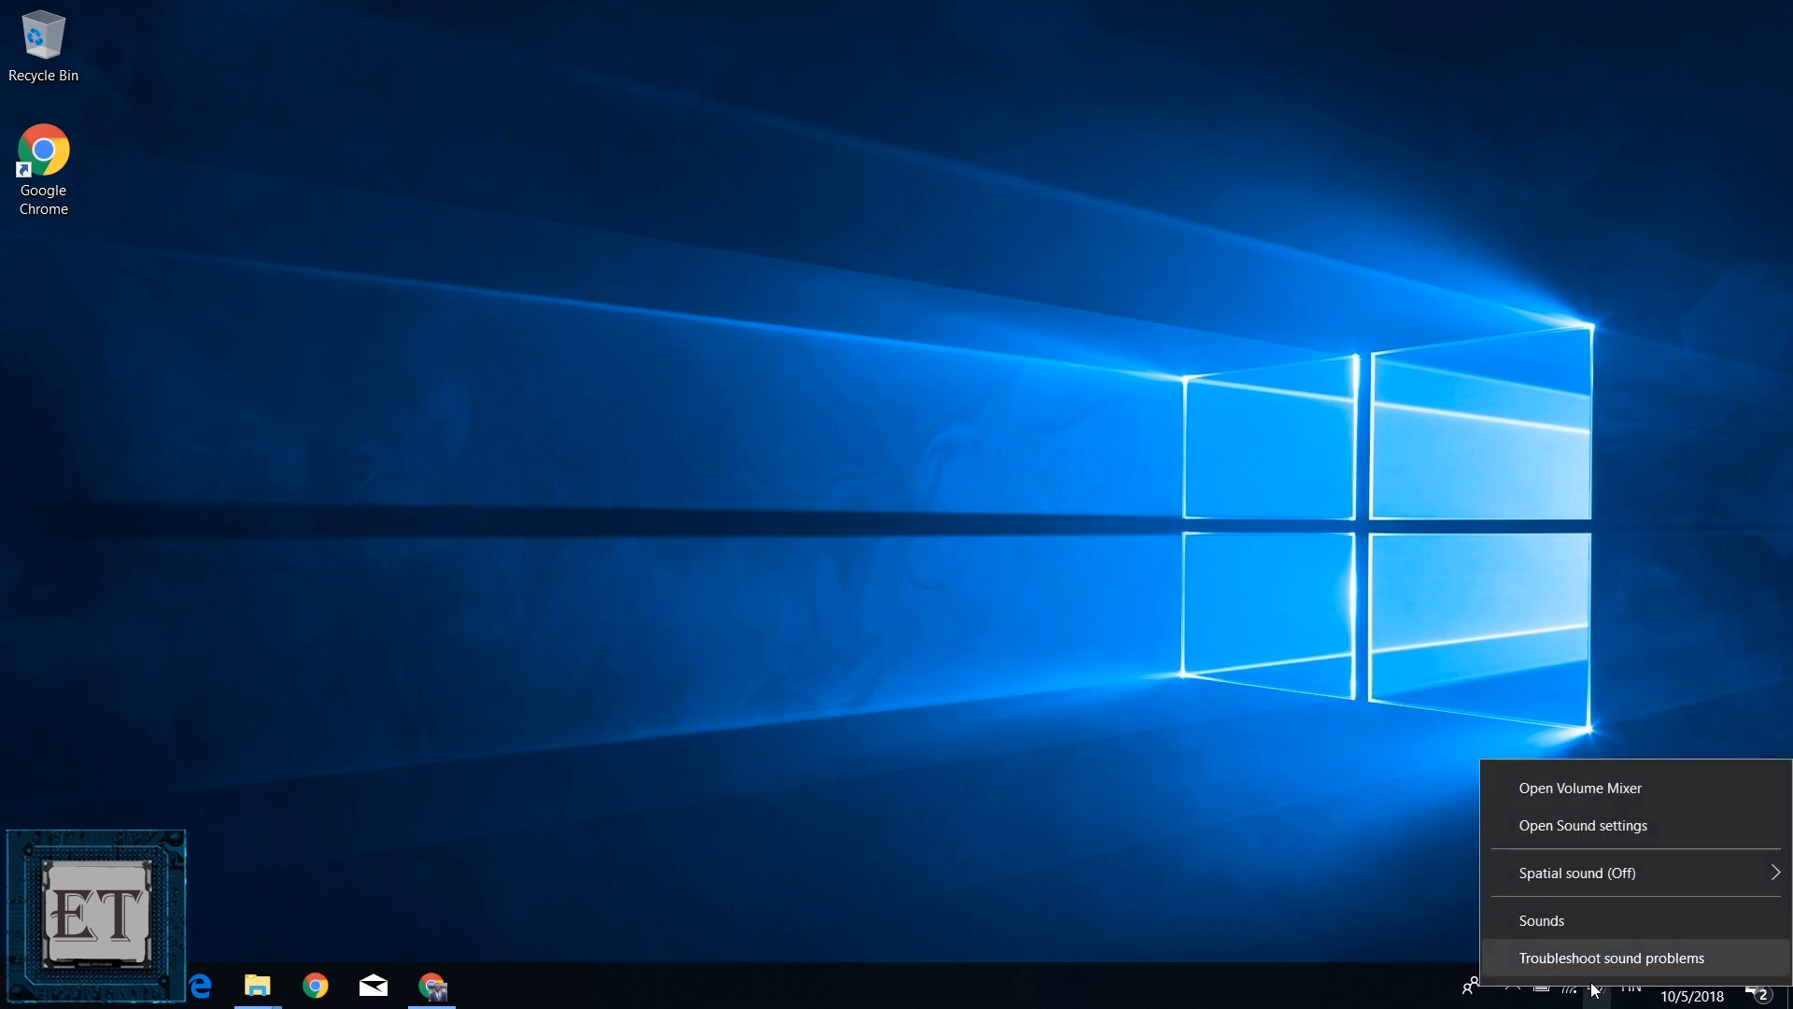
pyautogui.click(1589, 967)
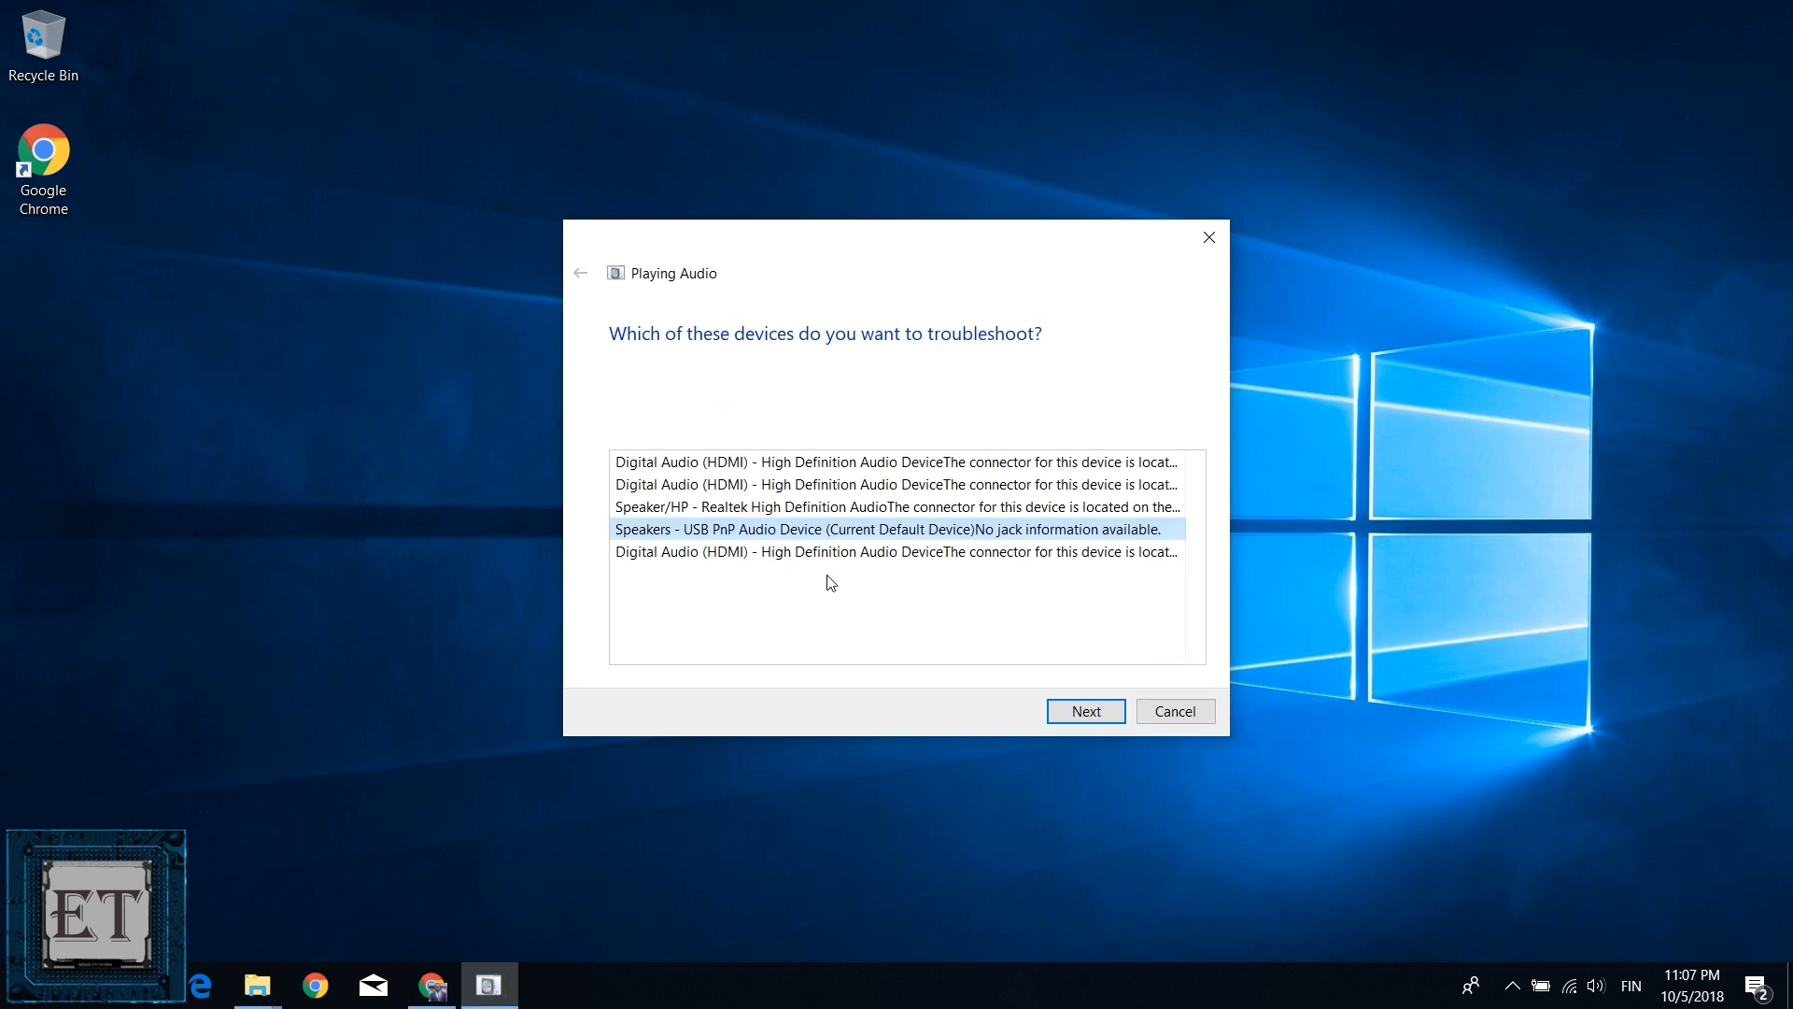
pyautogui.click(759, 507)
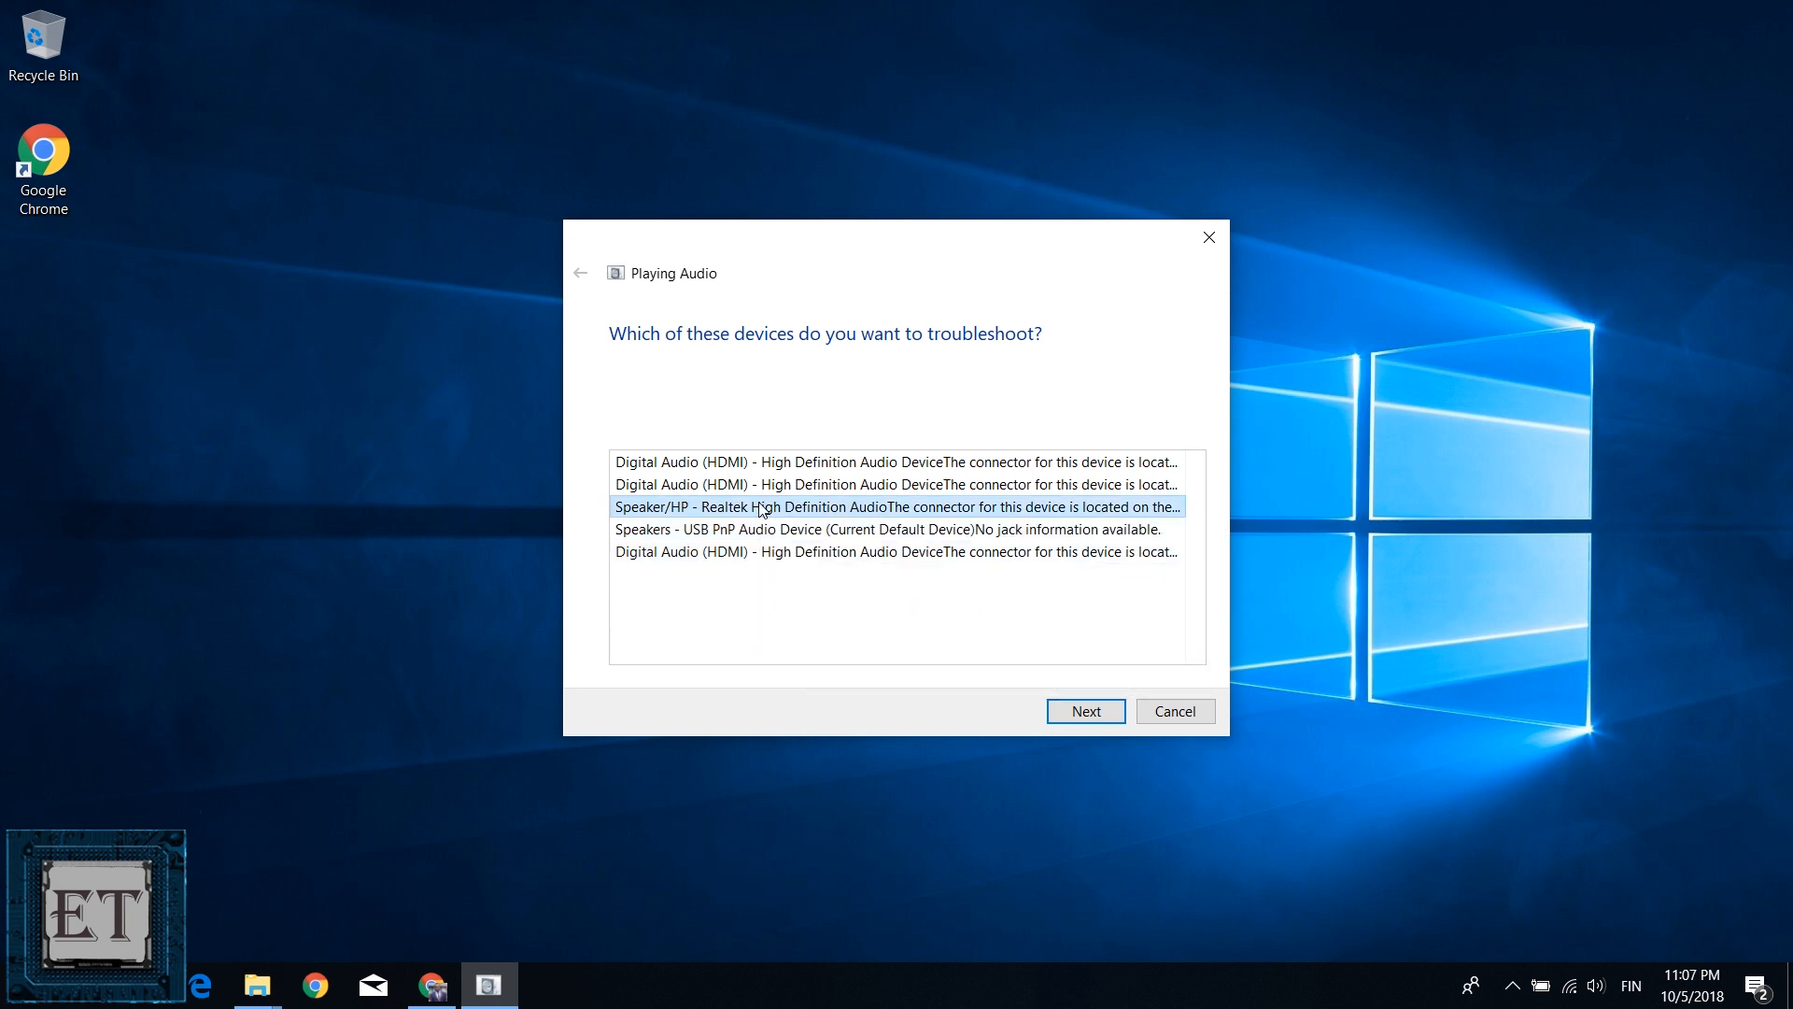
pyautogui.click(1083, 713)
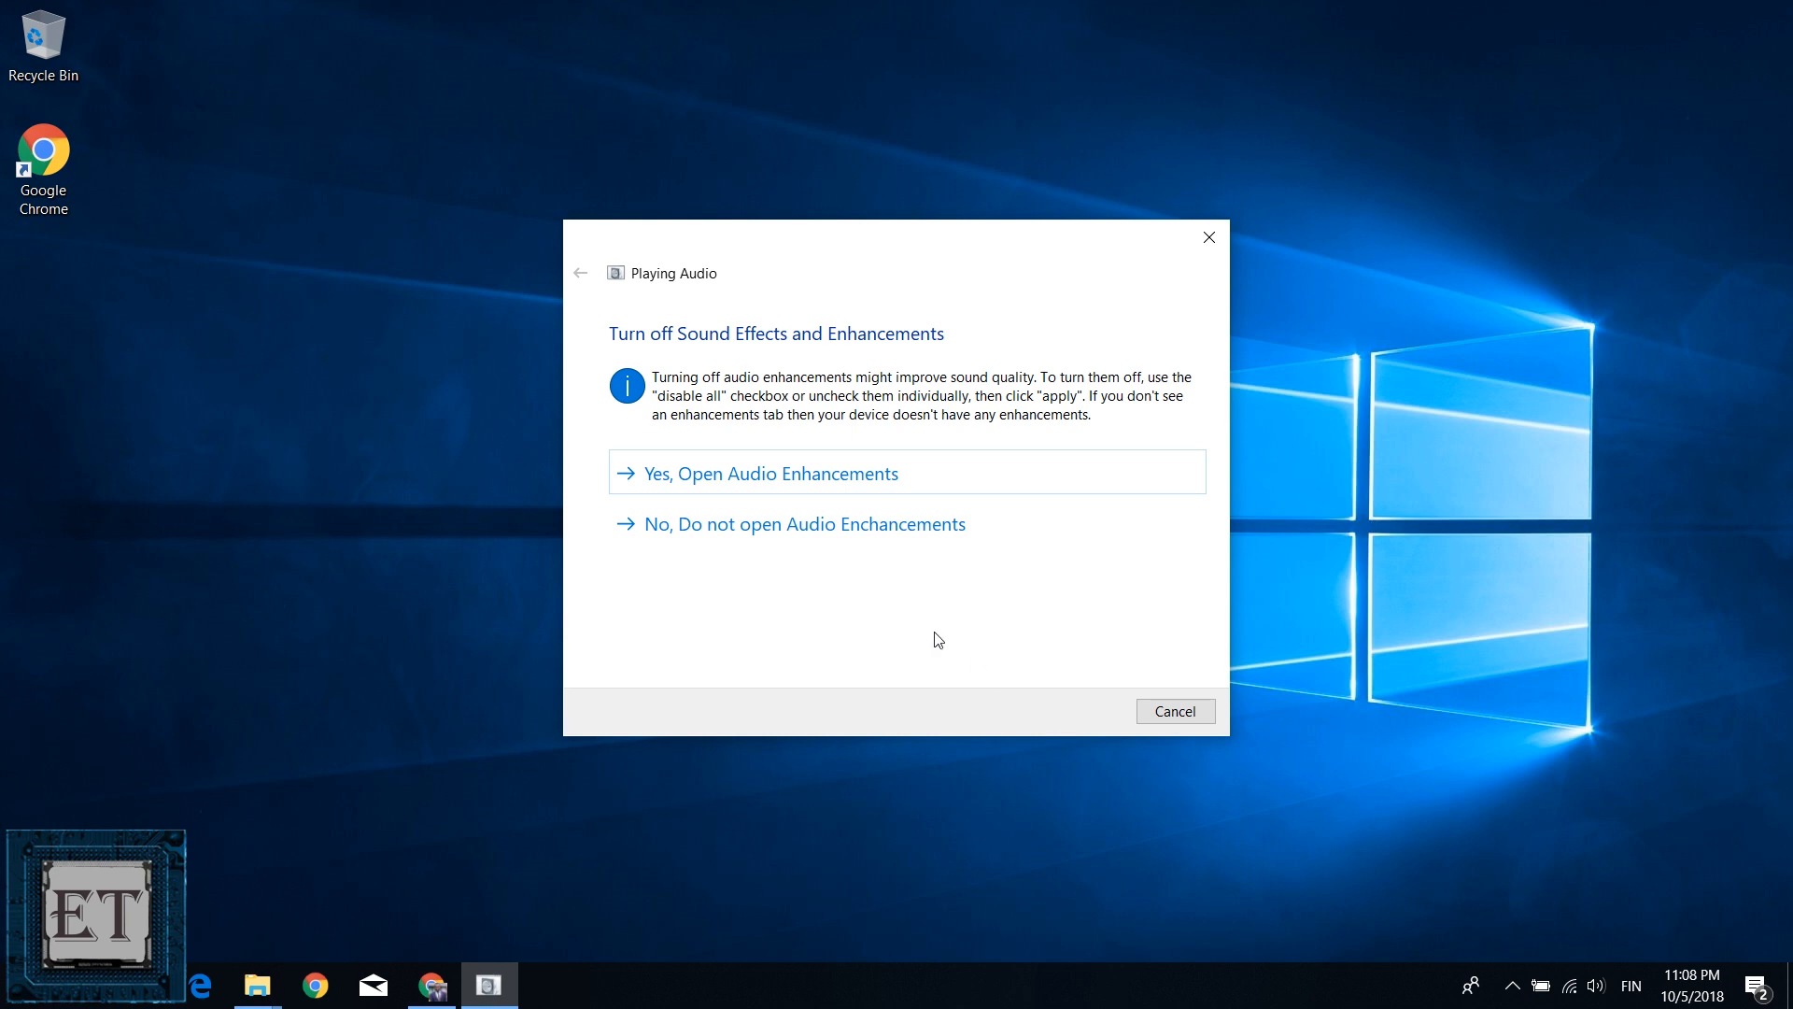
# - Accept the Speaker/HP enhancement settings with all sound effects disabled, apply the default-device fix, and close the troubleshooter
pyautogui.click(787, 490)
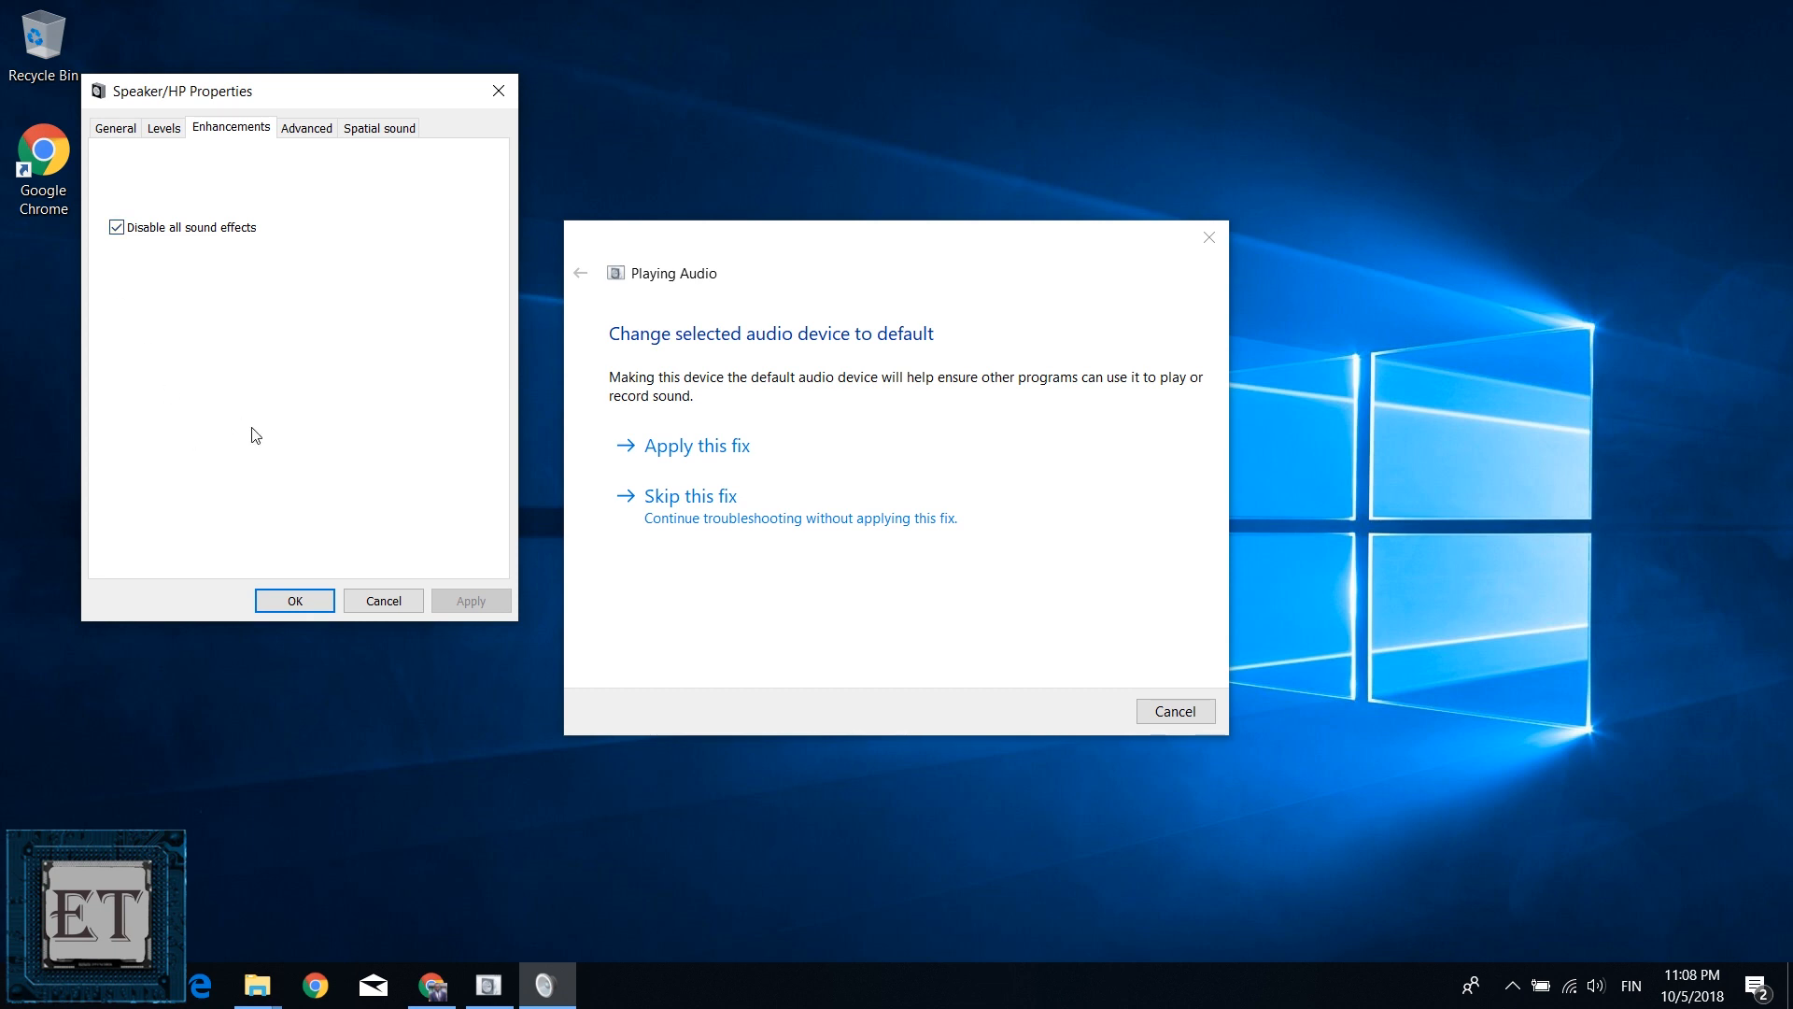
pyautogui.click(294, 601)
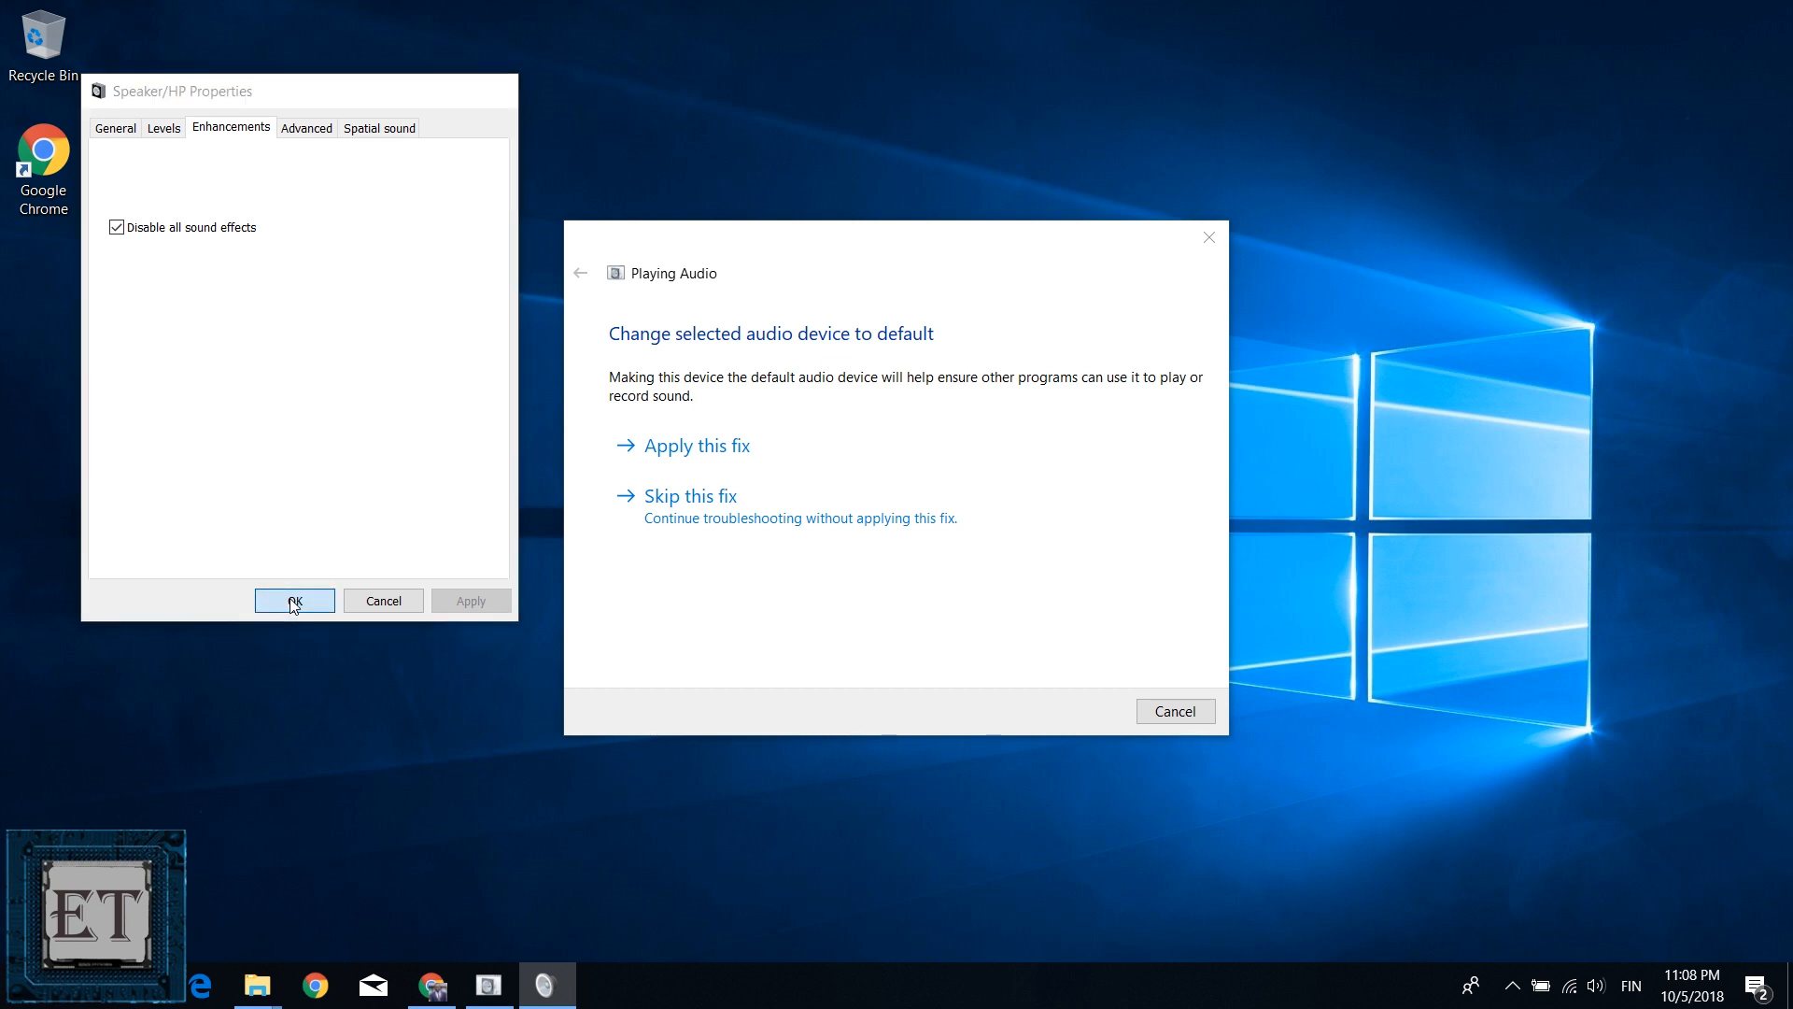
pyautogui.click(770, 450)
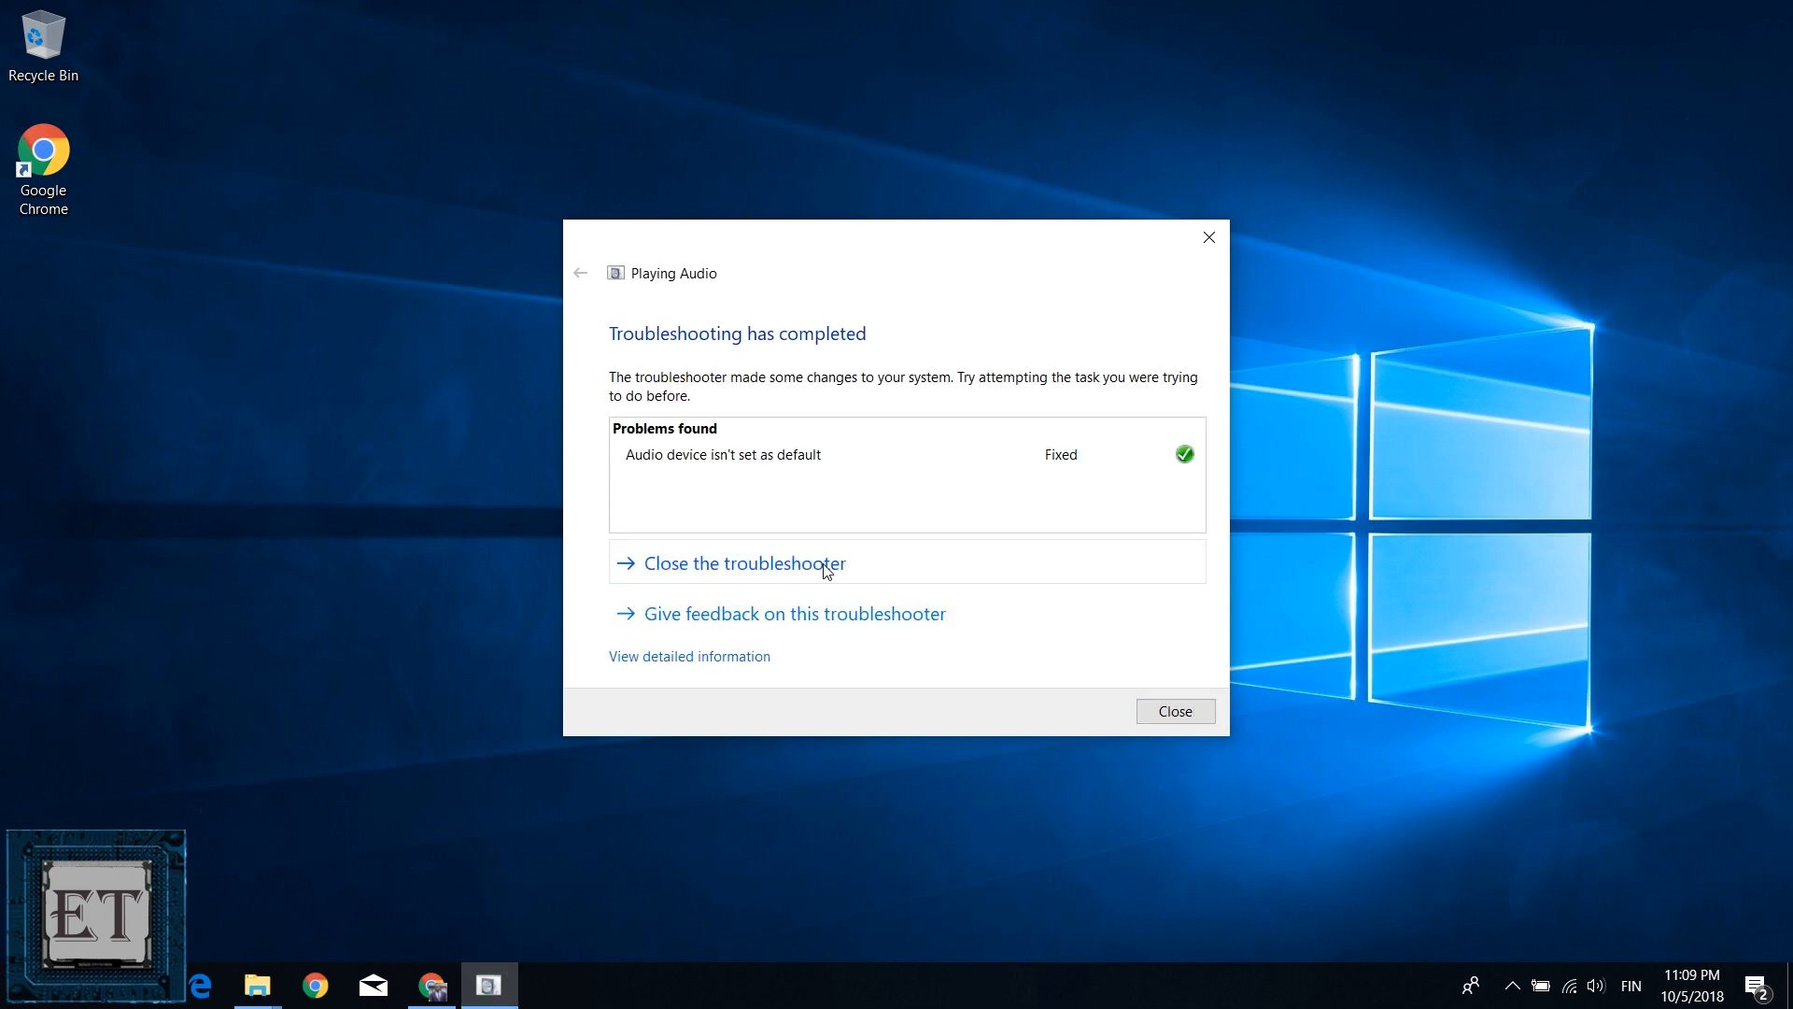
pyautogui.click(826, 568)
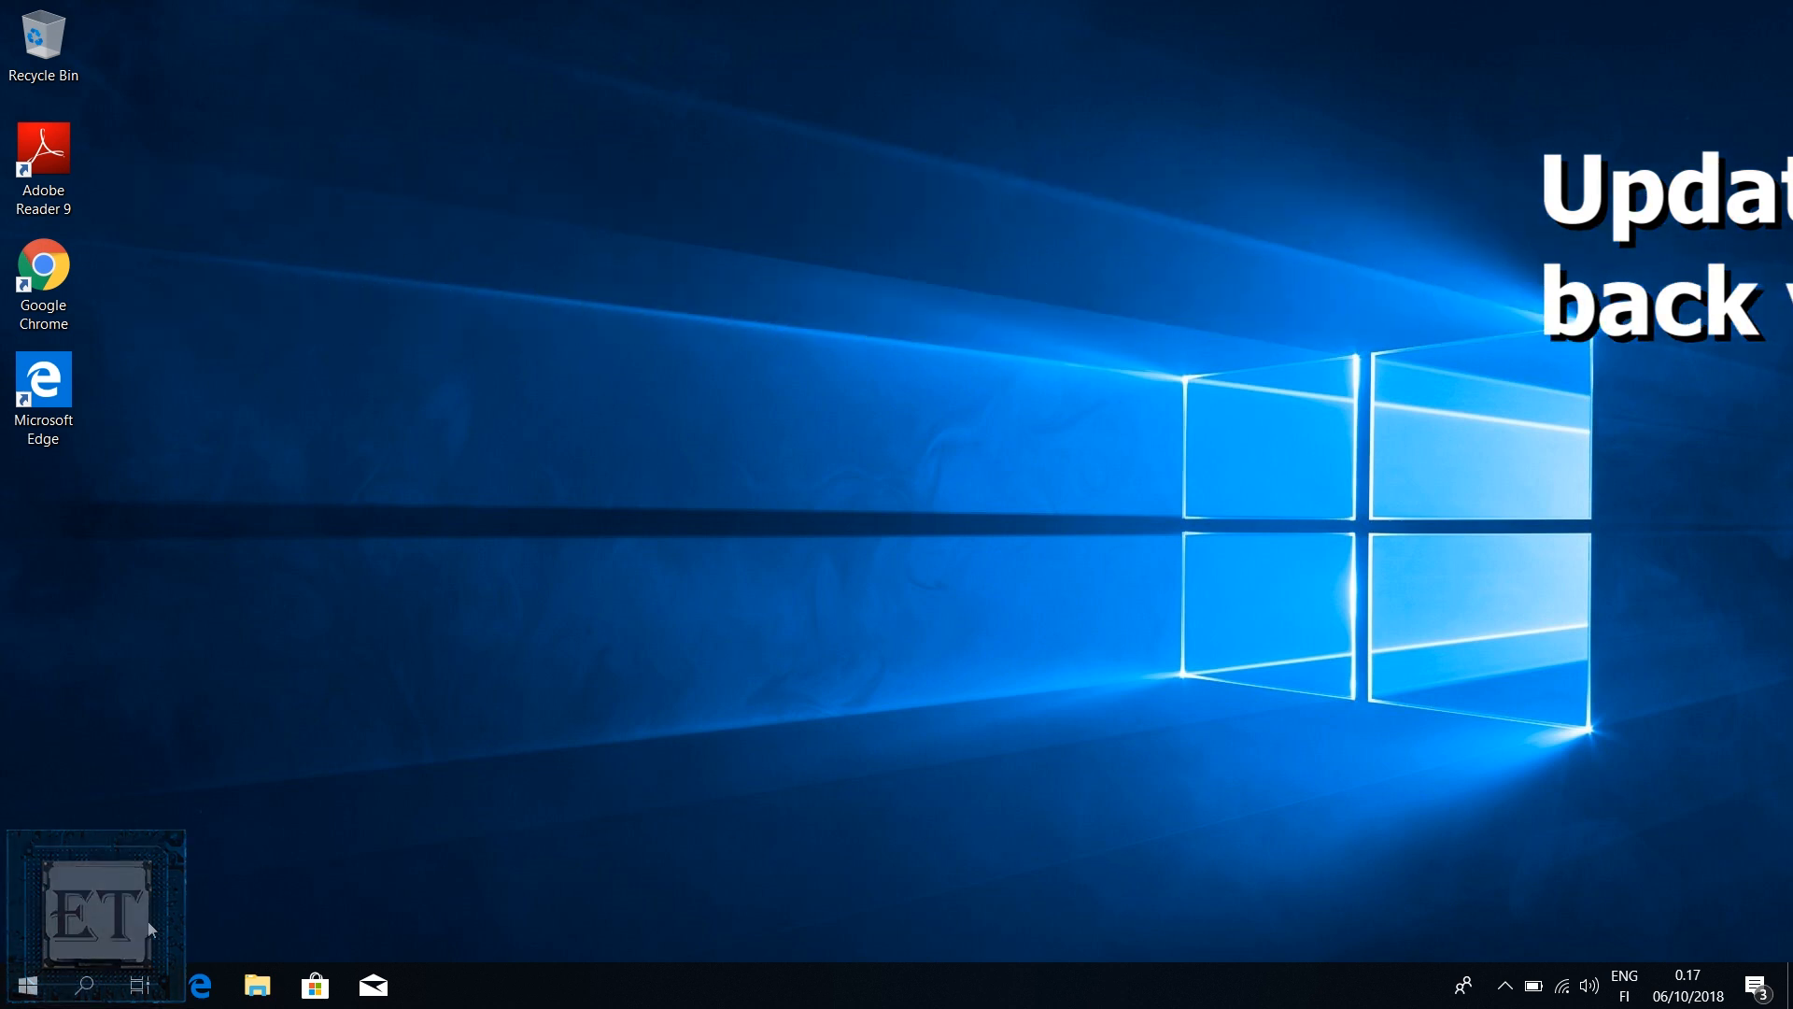
# - In Device Manager, search automatically for an updated driver for Internal Mic (IDT High Definition Audio CODEC) and close the update wizard
pyautogui.rightClick(38, 982)
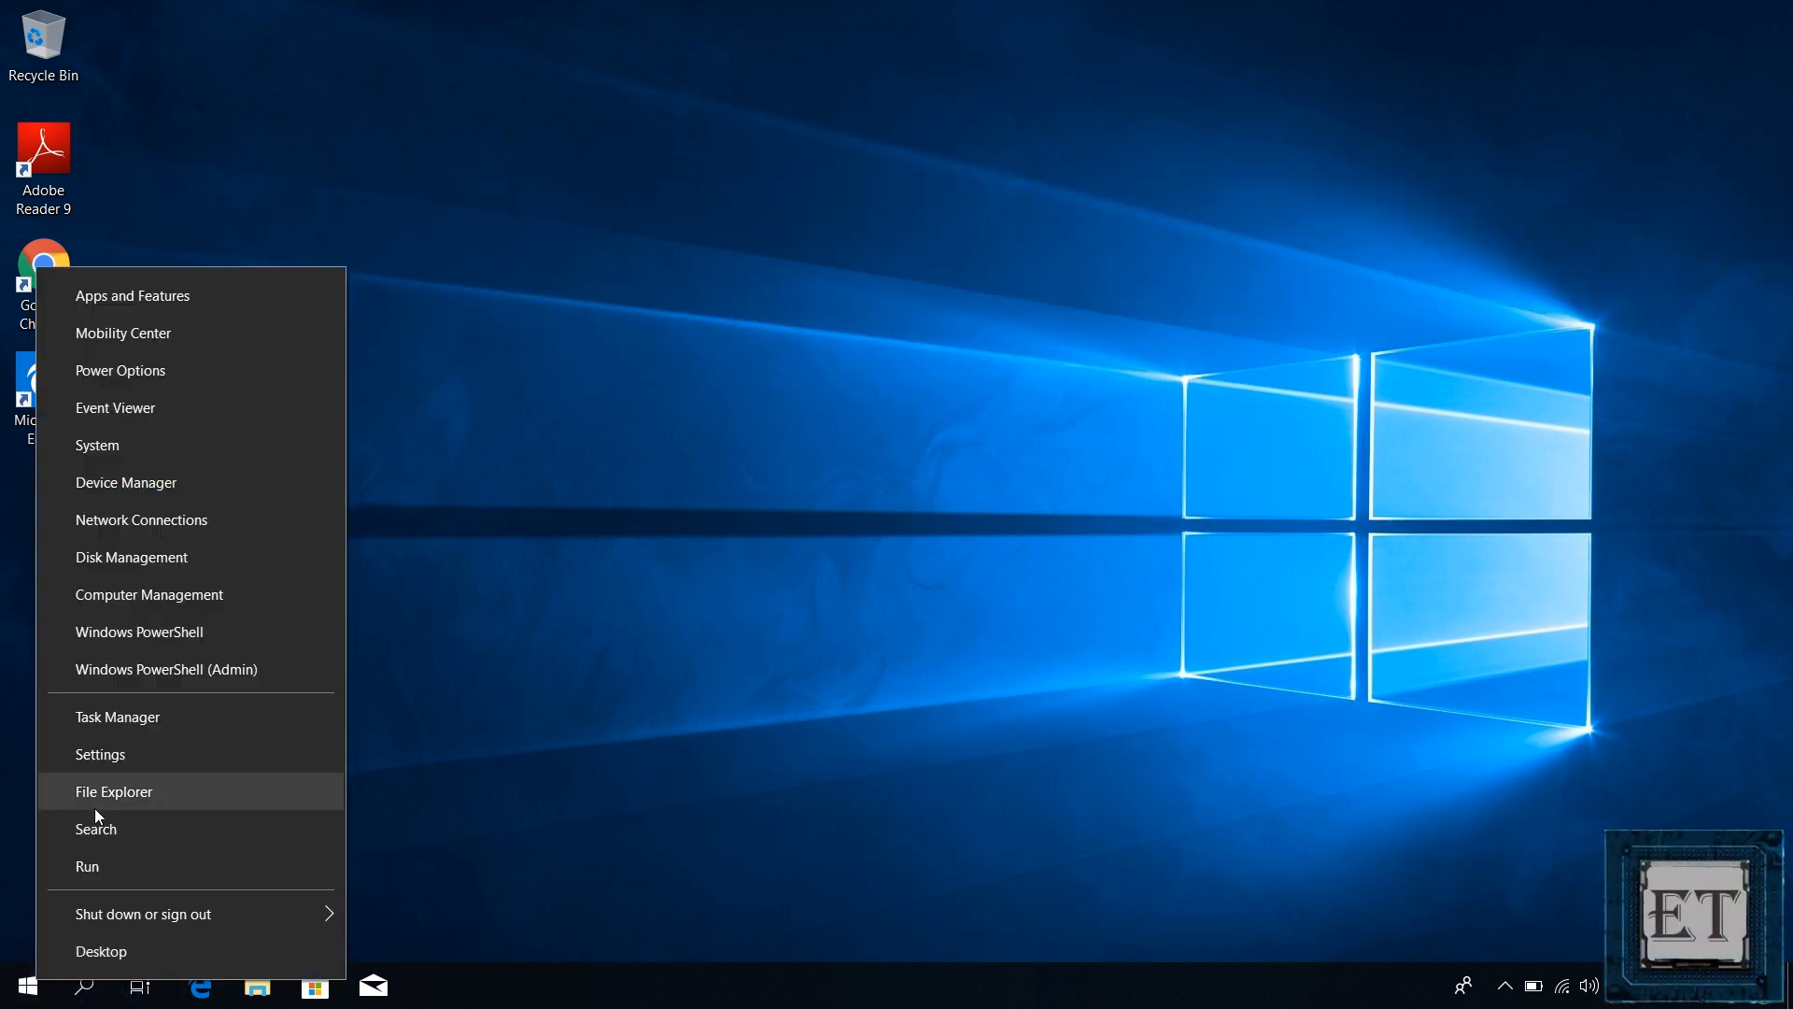
pyautogui.click(150, 484)
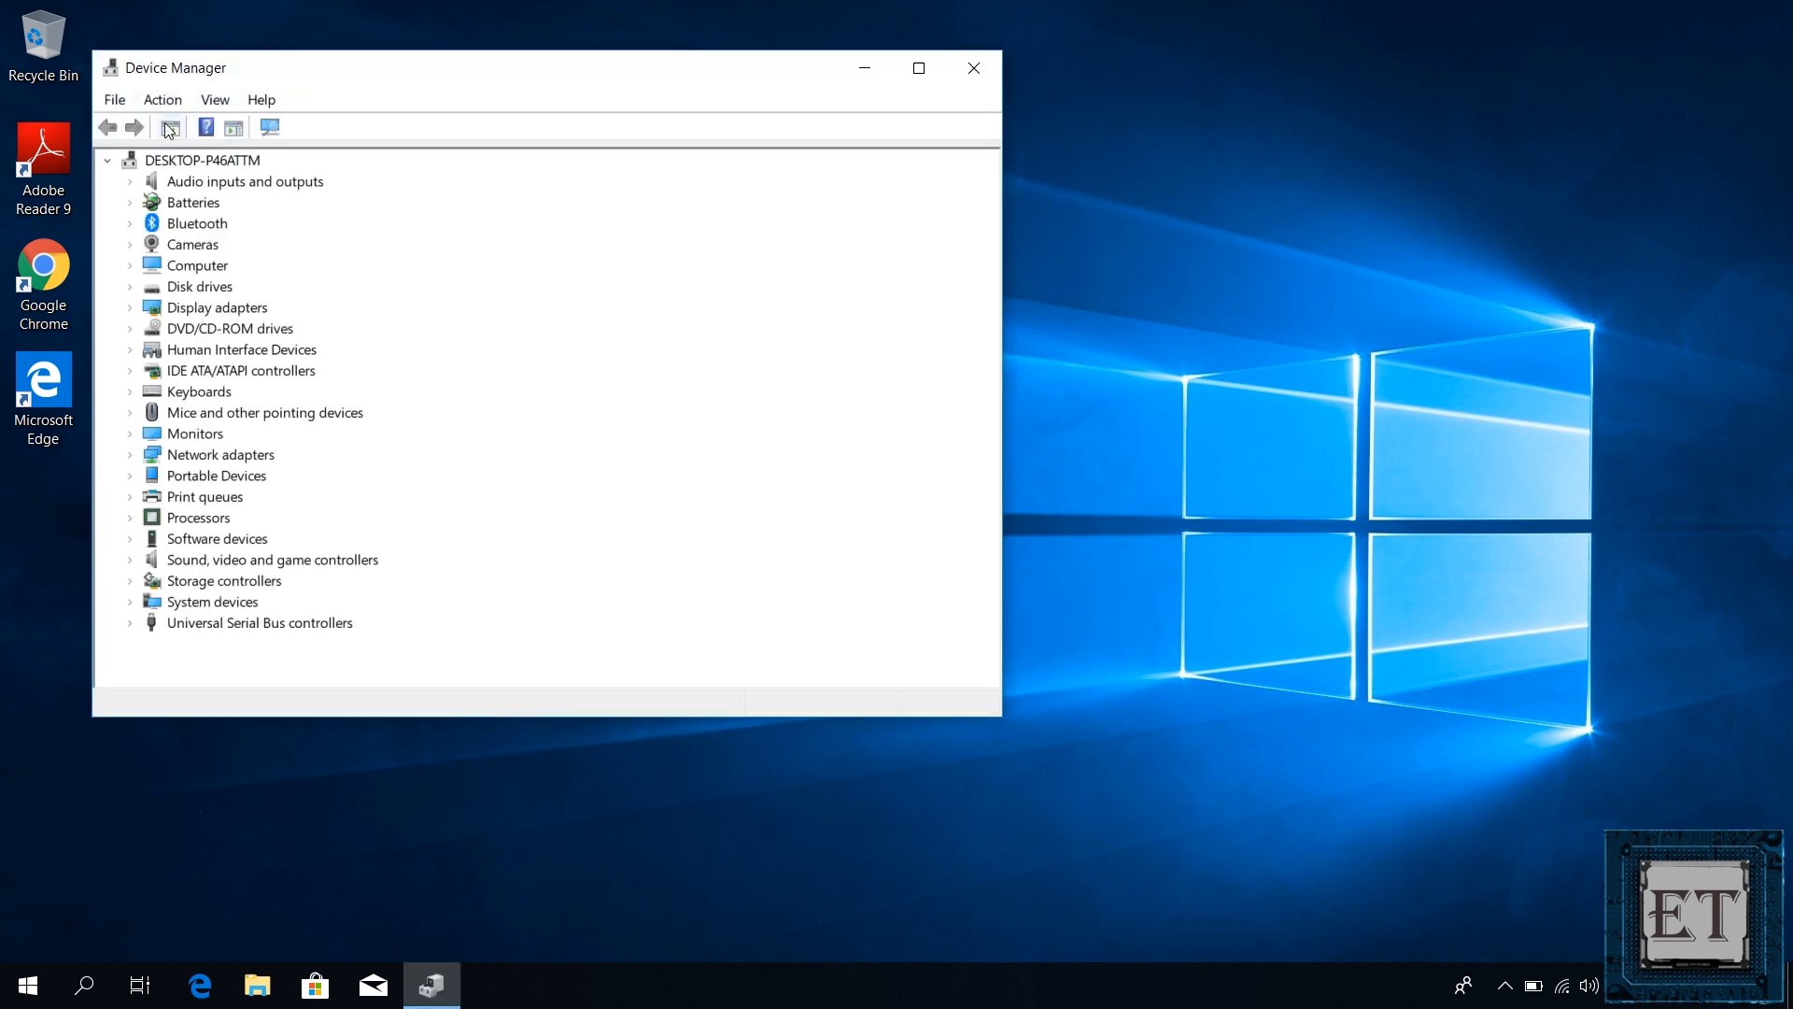
pyautogui.click(140, 183)
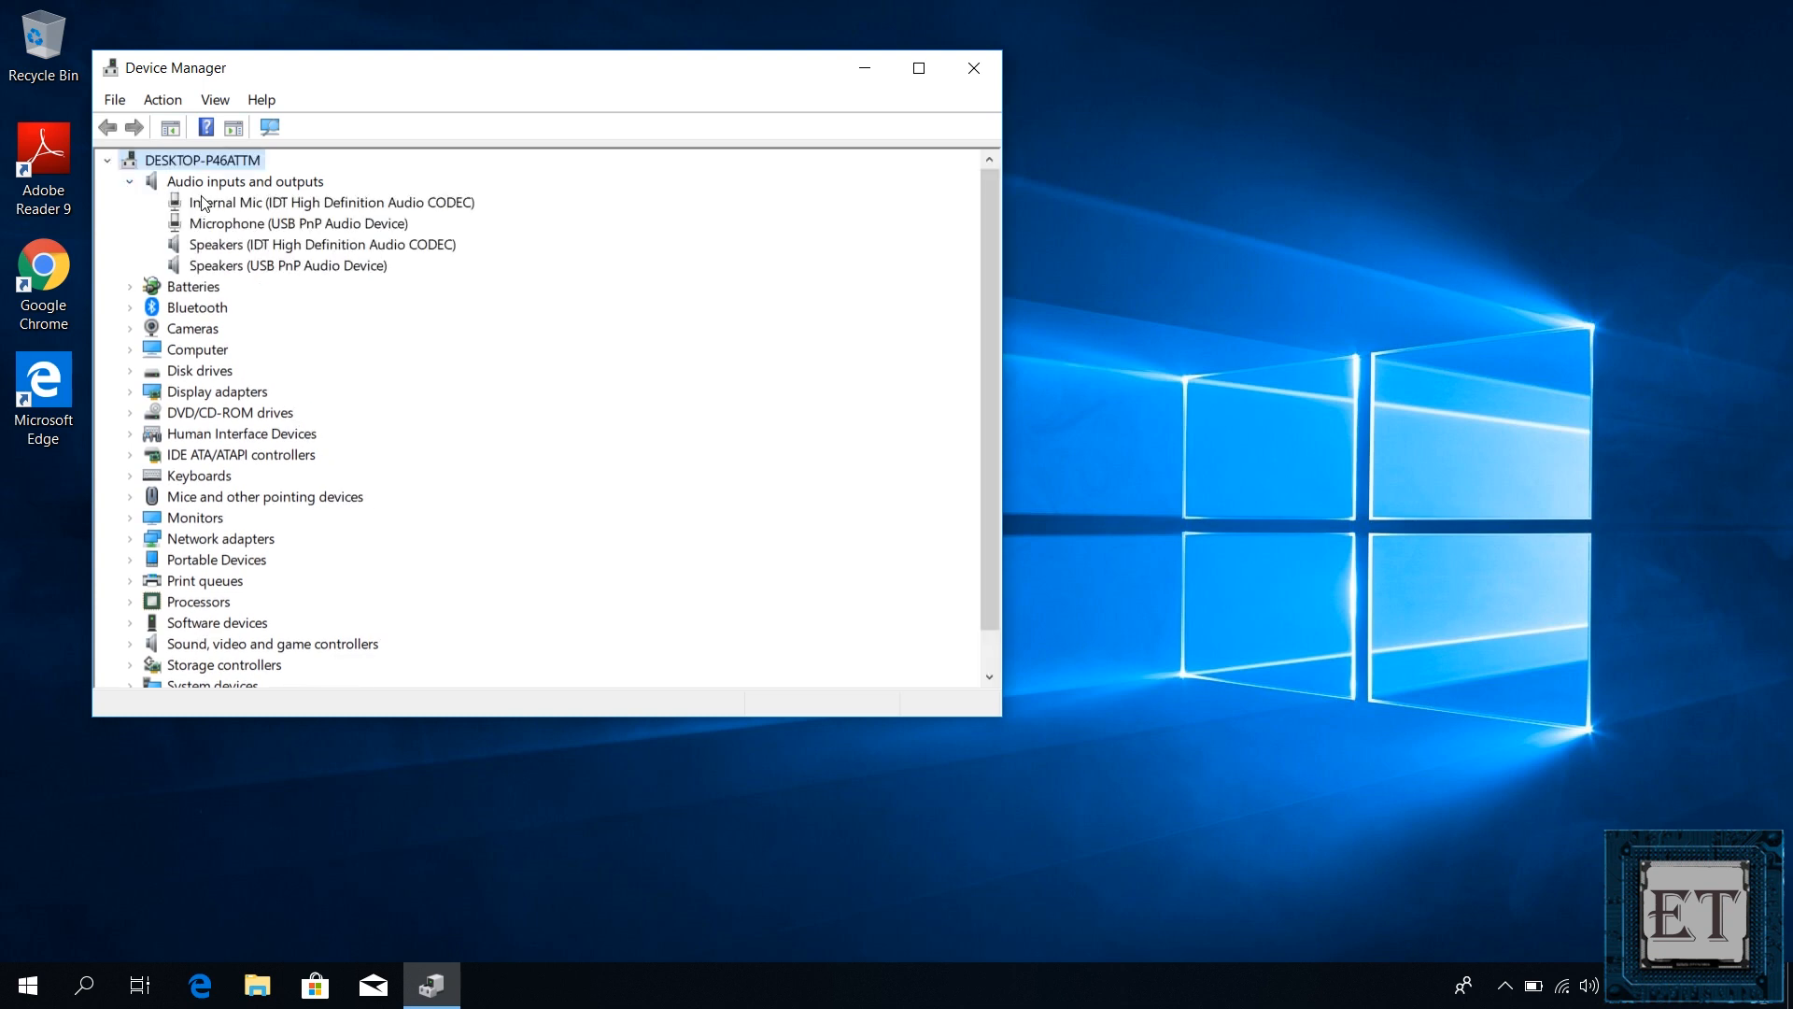
pyautogui.click(260, 207)
pyautogui.rightClick(259, 207)
pyautogui.click(294, 217)
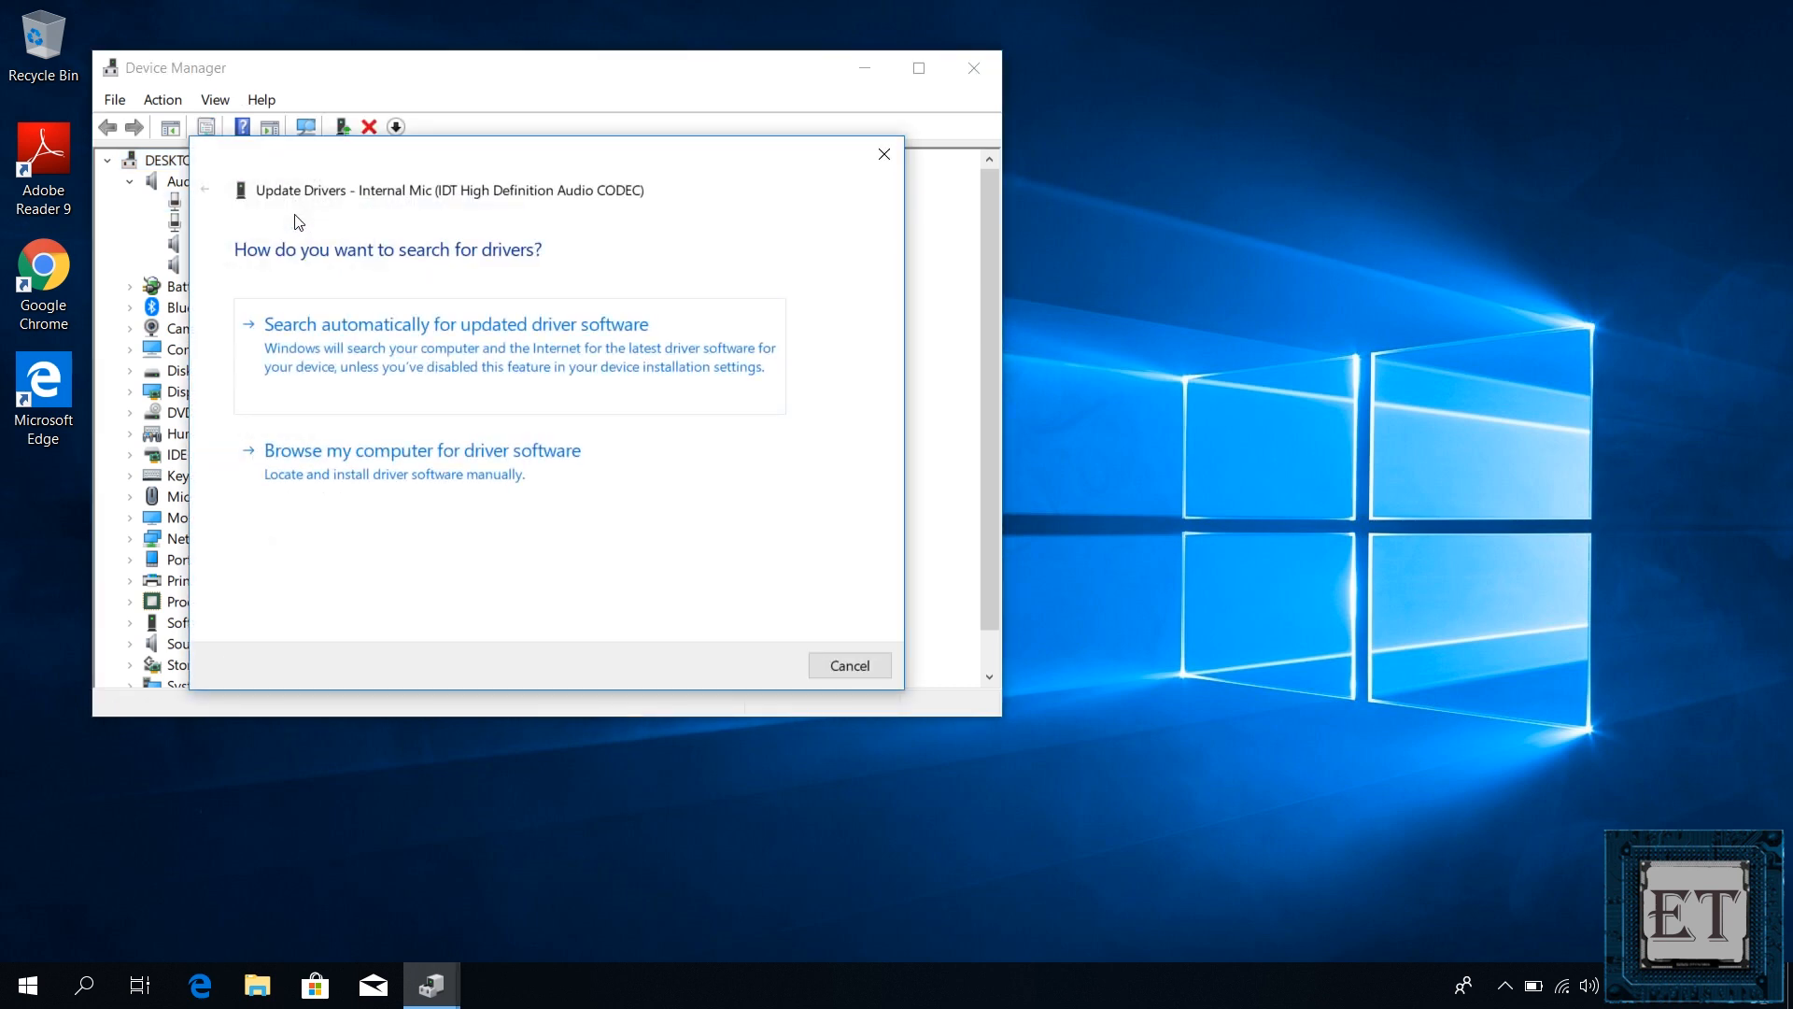
pyautogui.click(369, 346)
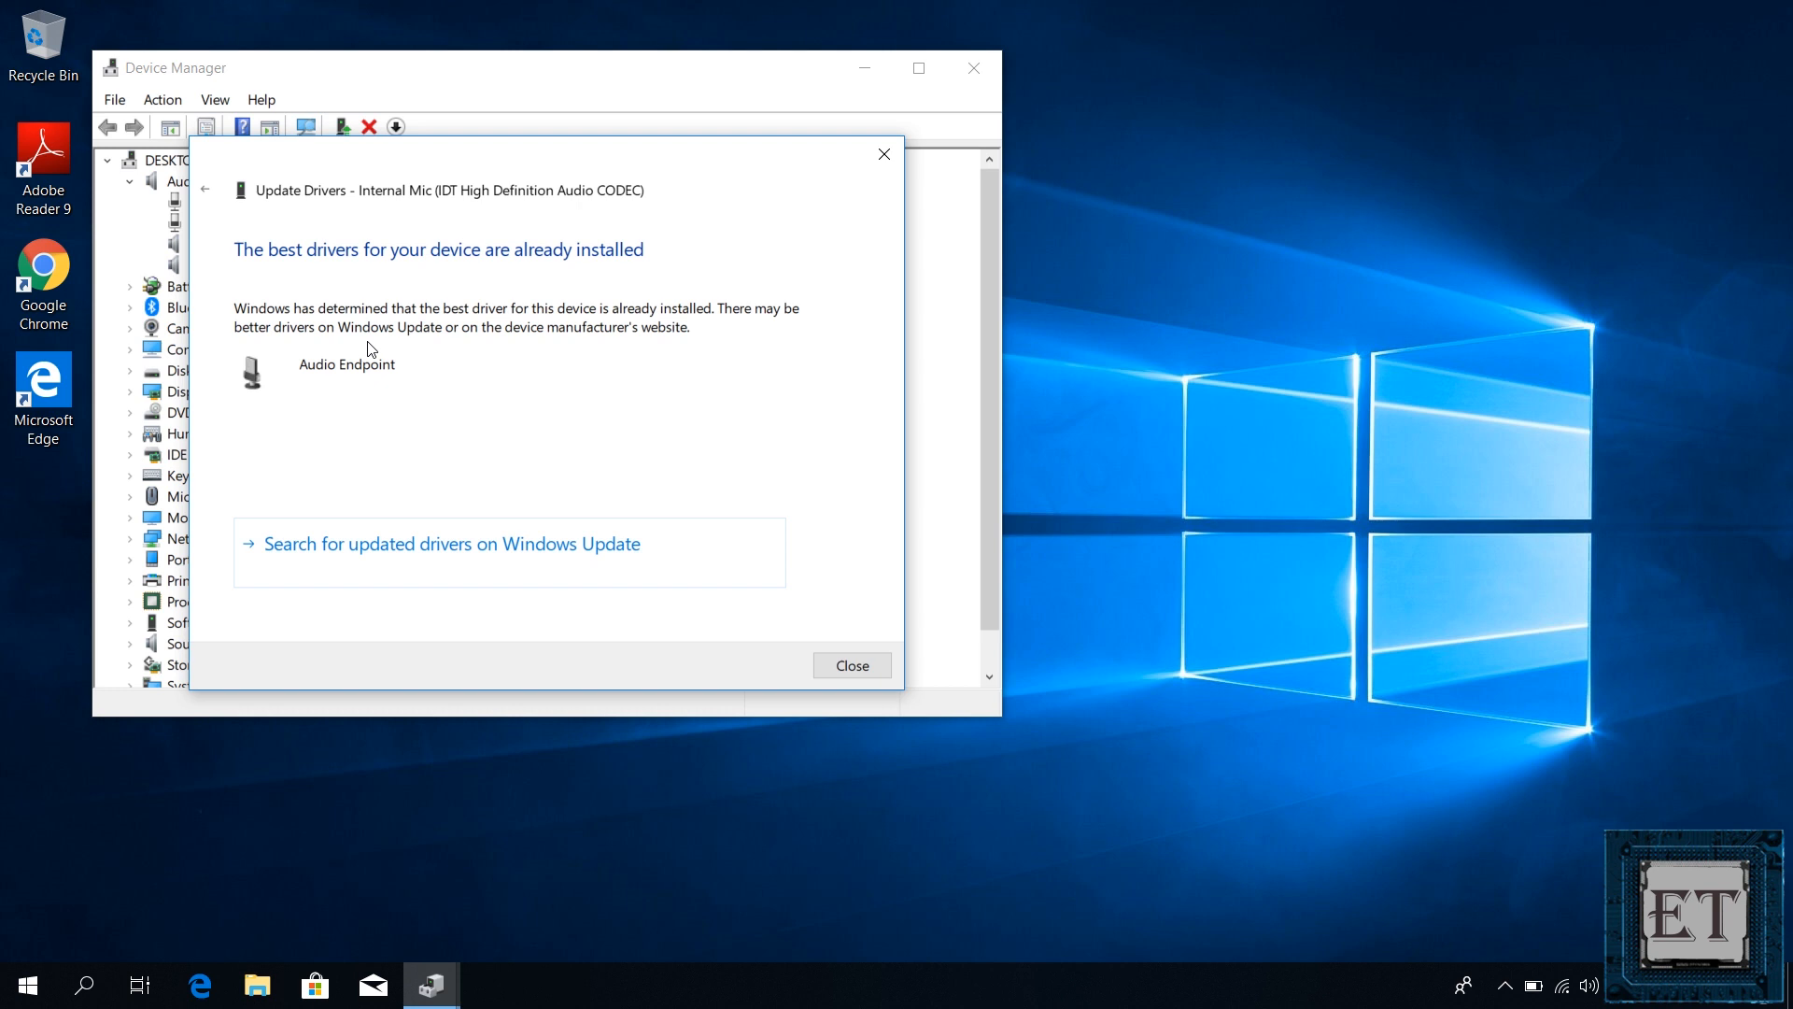
pyautogui.click(860, 669)
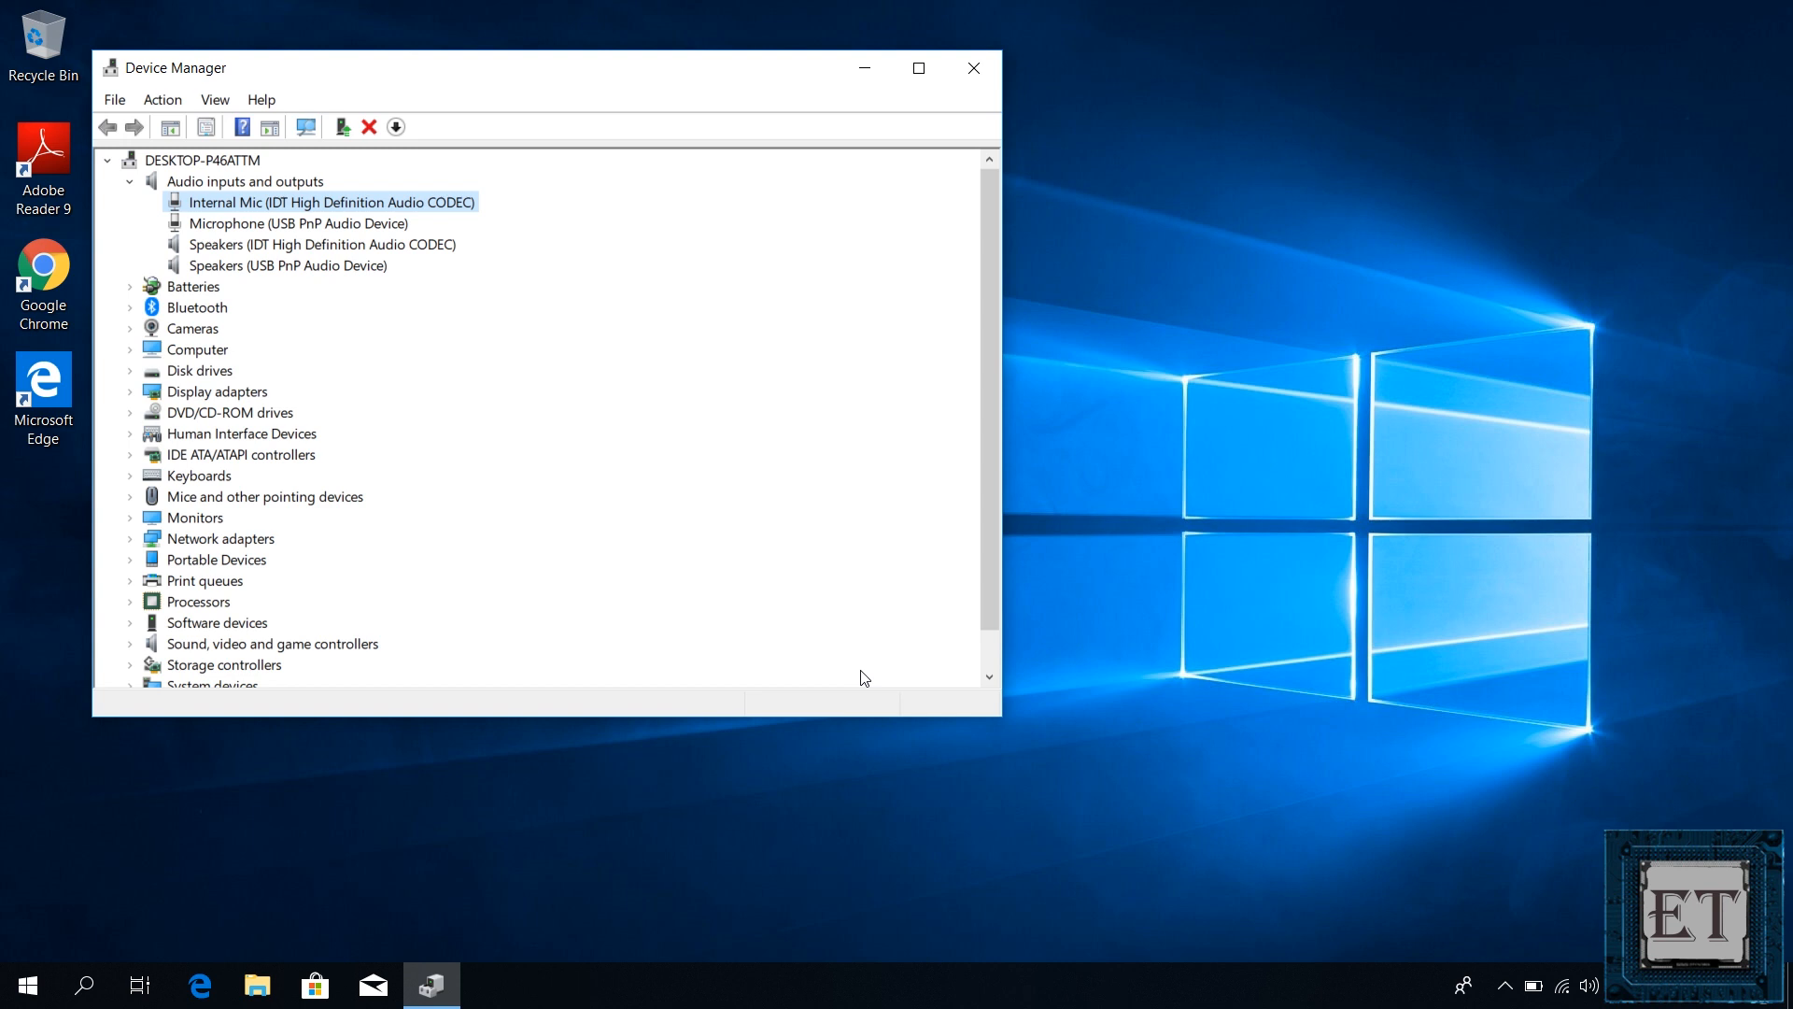
# - Check the Internal Mic's driver properties for a roll-back option, close them, and expand the Sound, video and game controllers category
pyautogui.rightClick(272, 201)
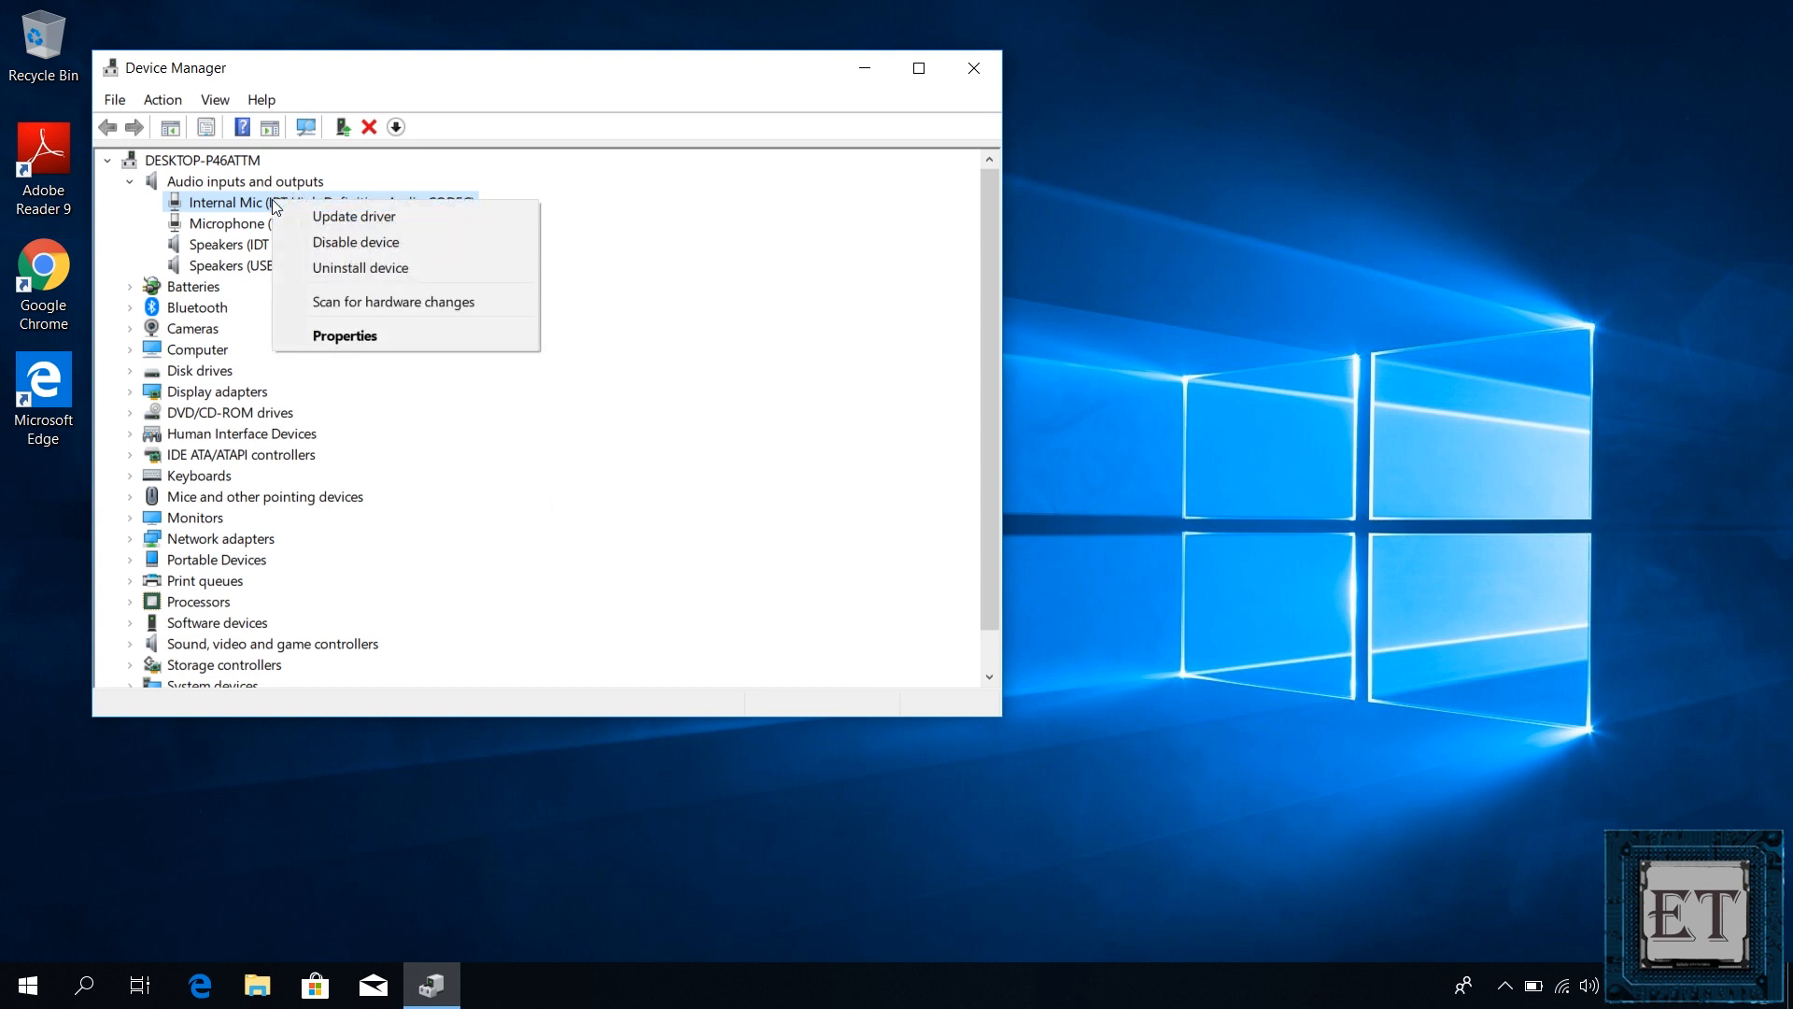
pyautogui.click(385, 338)
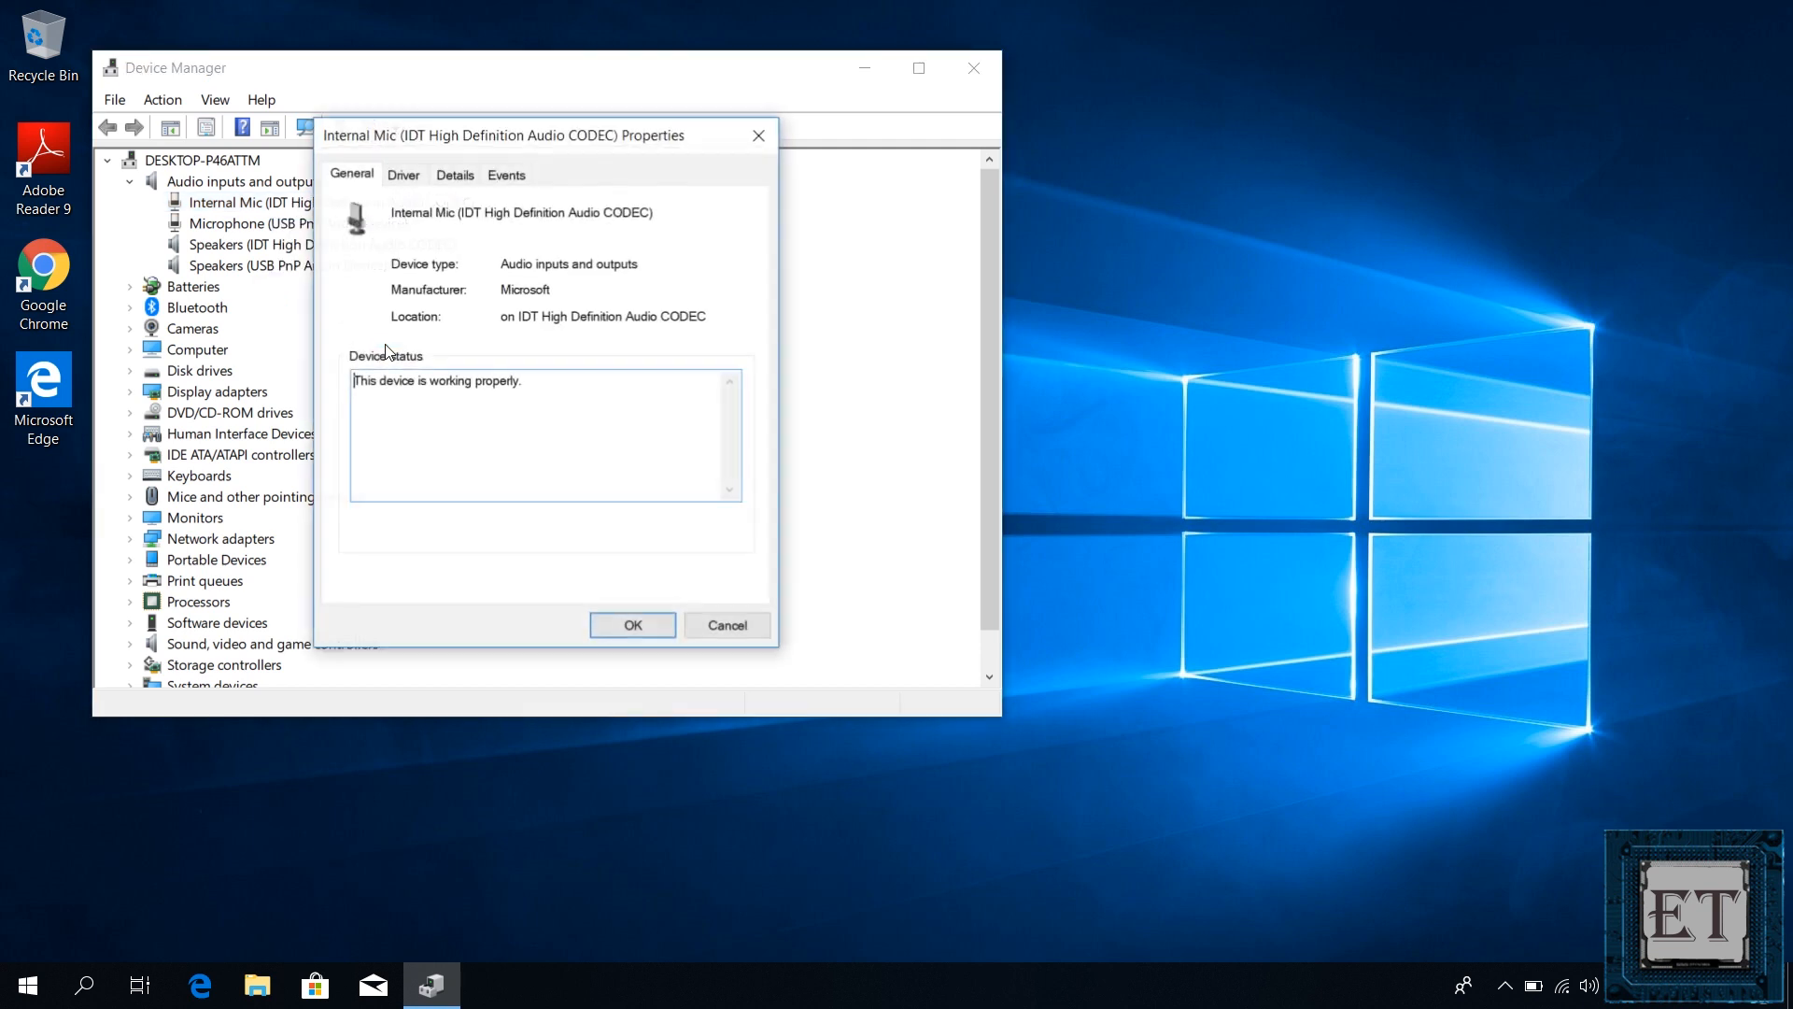
pyautogui.click(406, 176)
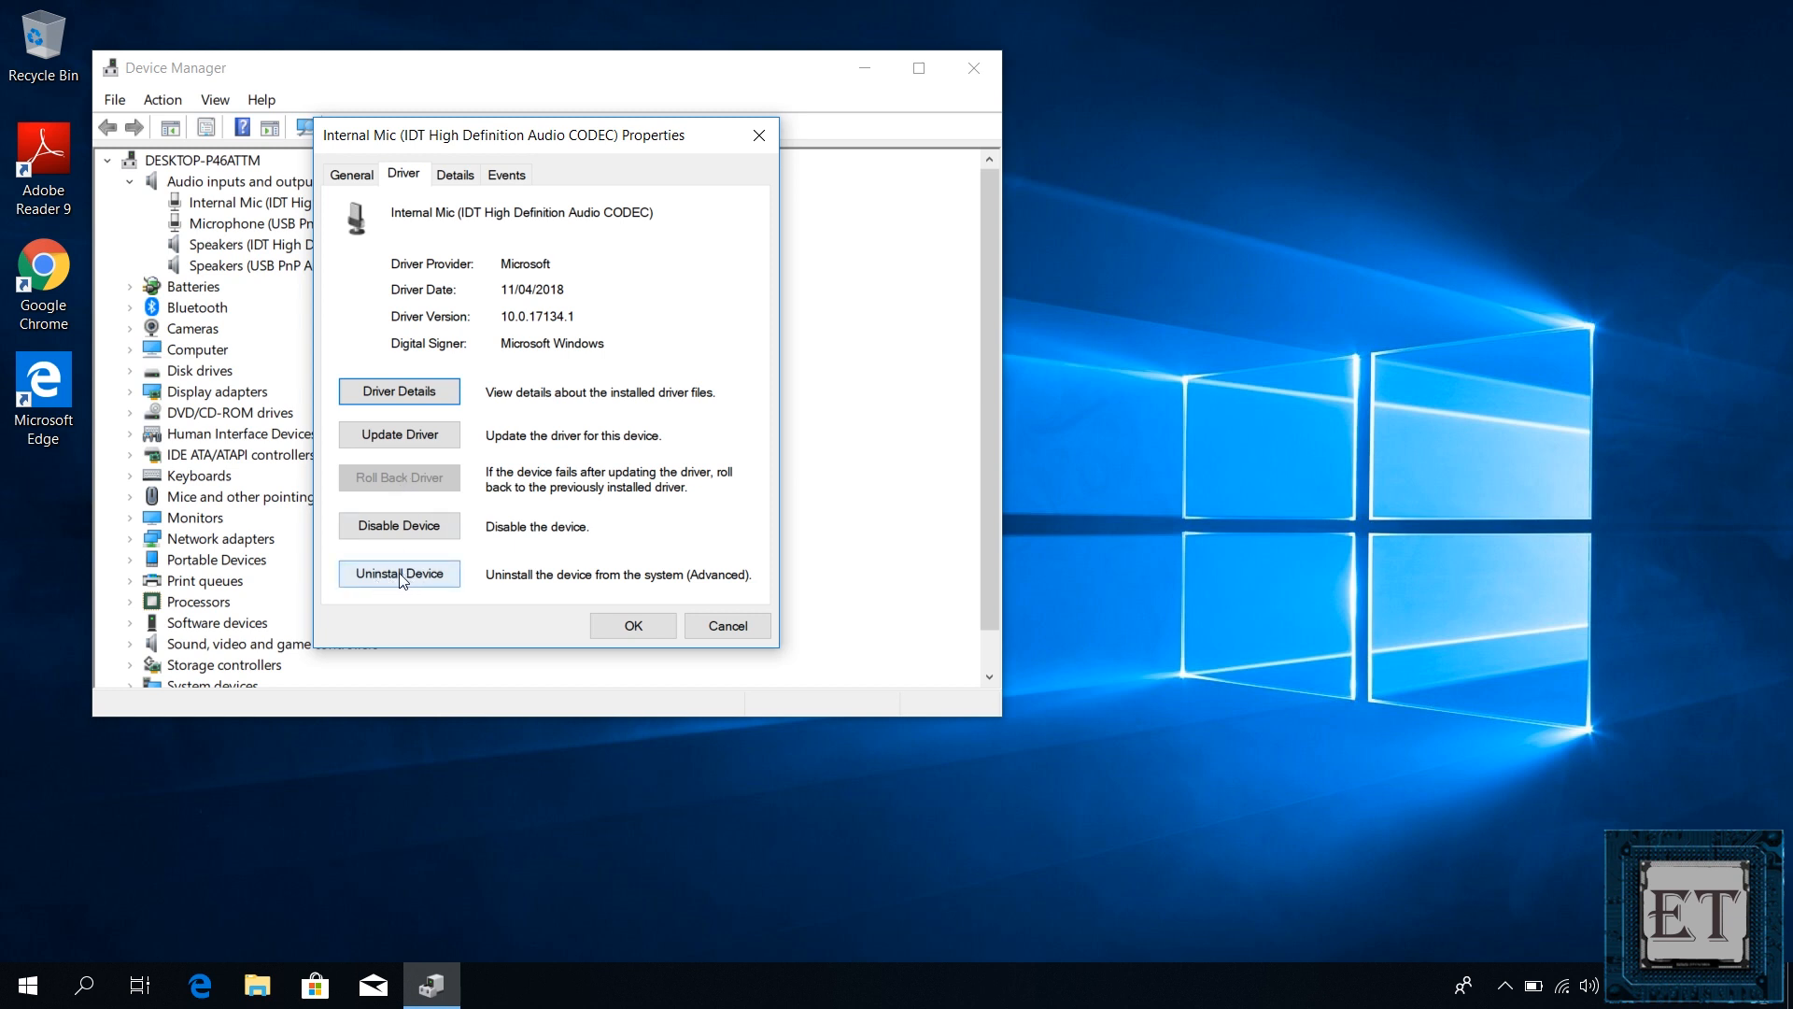
pyautogui.click(594, 631)
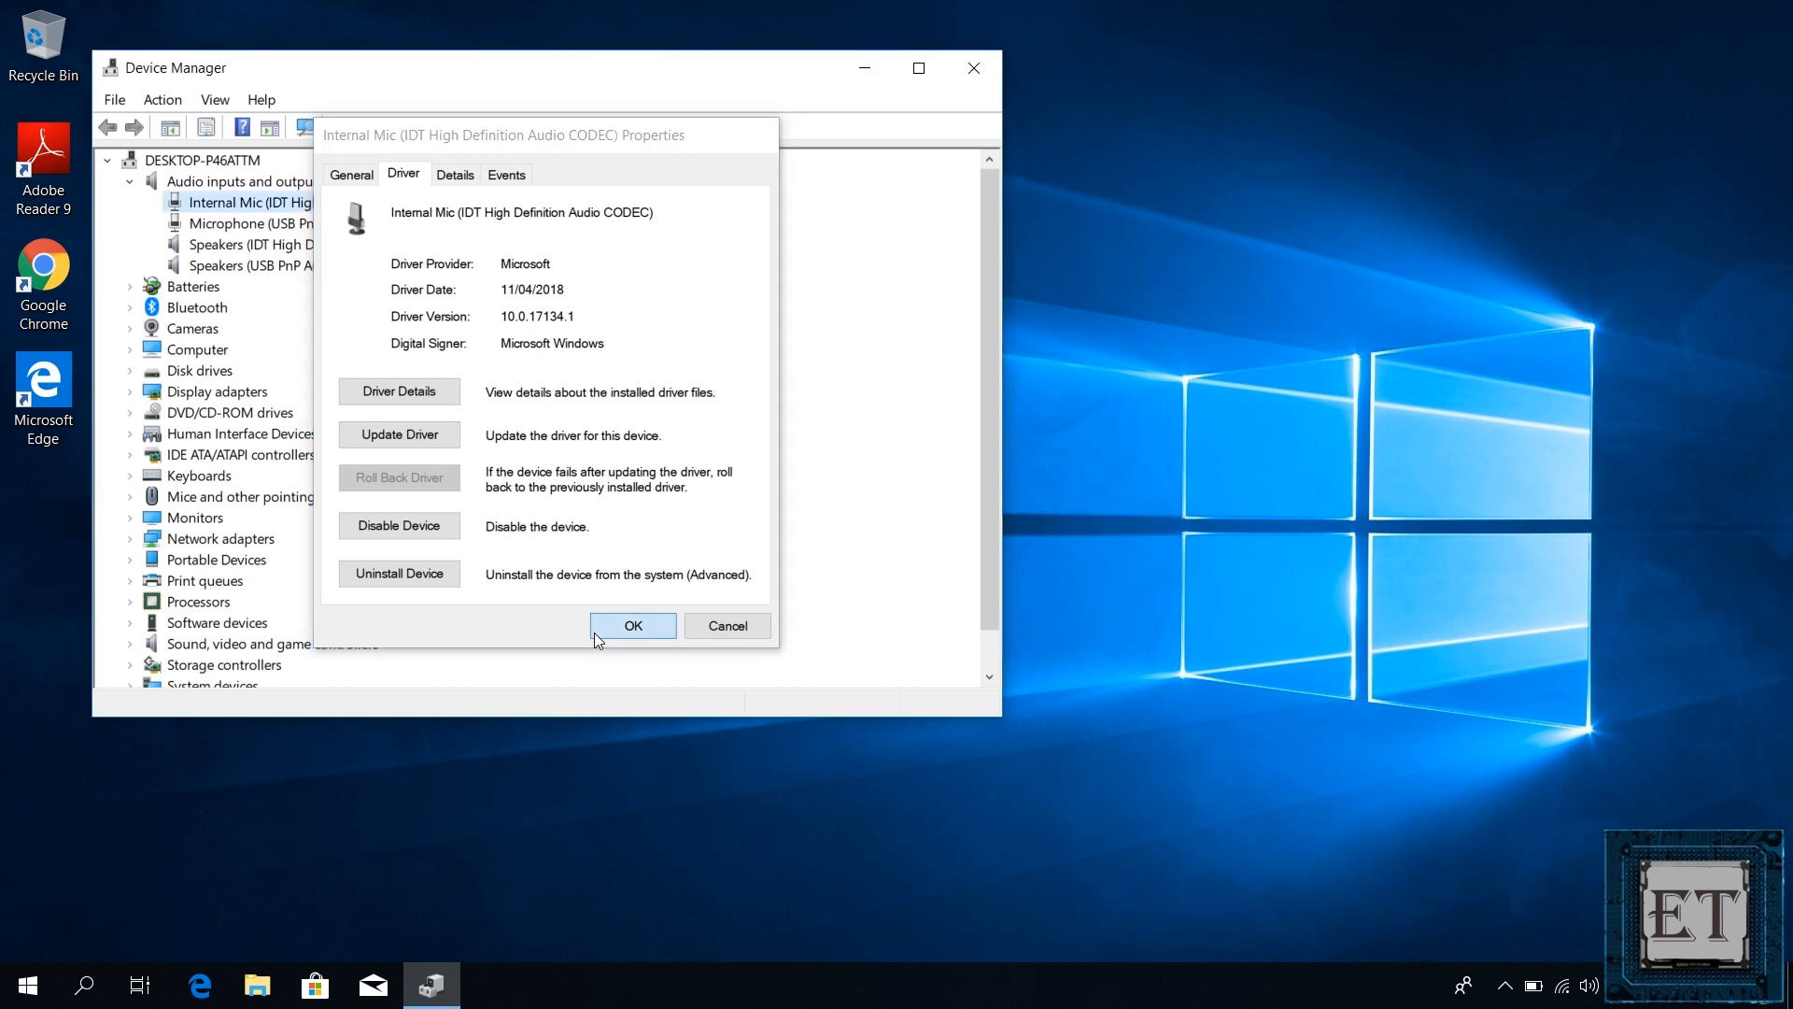
pyautogui.scroll(-1, 994, 475)
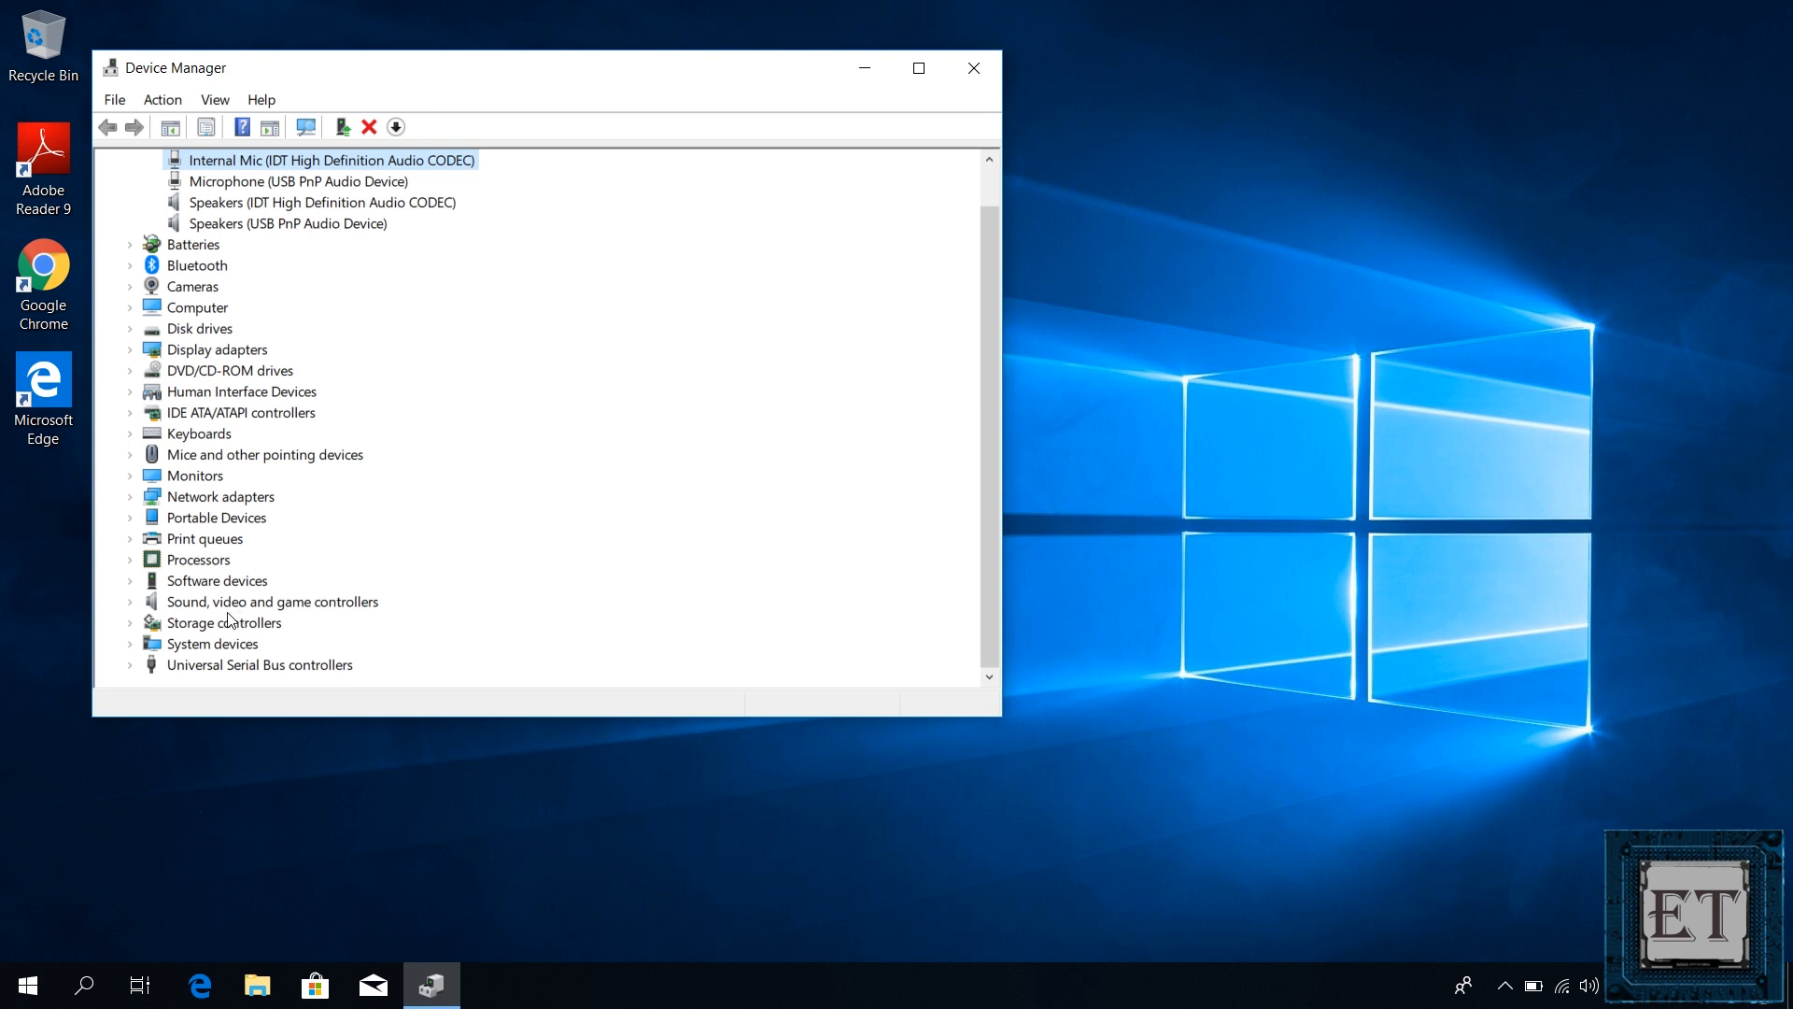
pyautogui.click(131, 602)
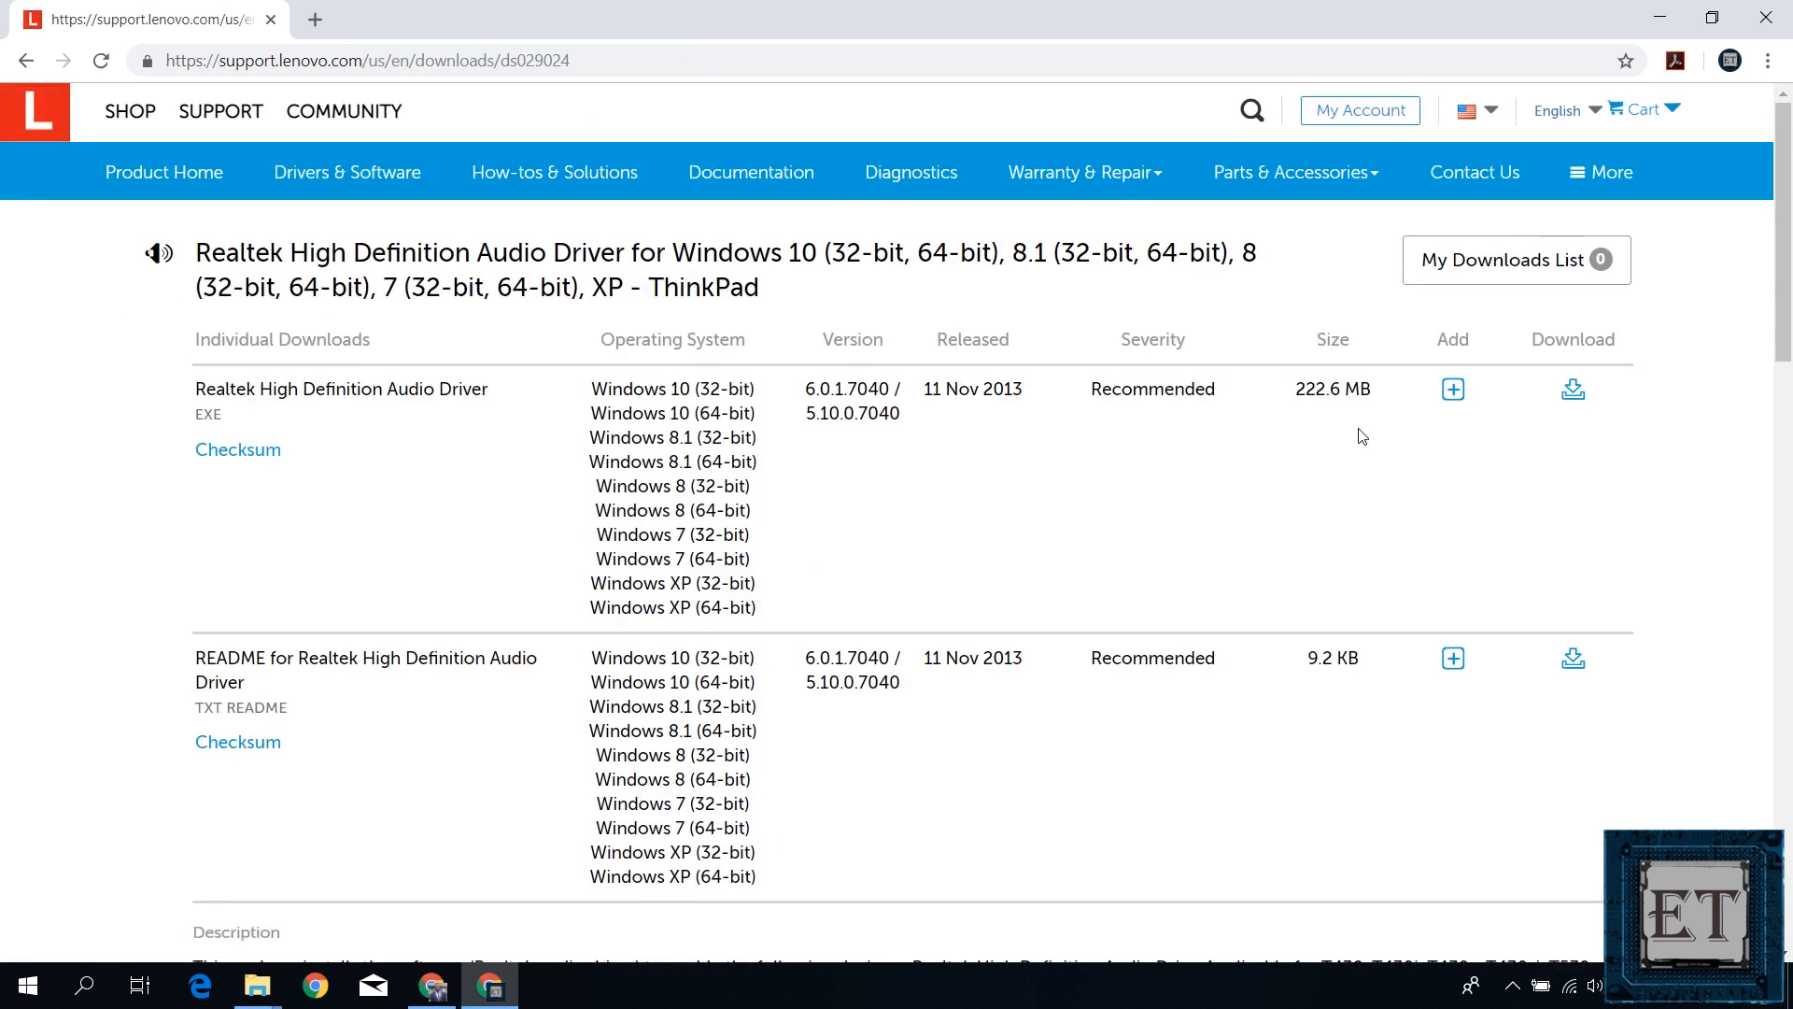
# - Download the Realtek High Definition Audio Driver from Lenovo's support page, extract it into the existing C:\DRIVERS\WIN\AUDIO folder, and start its installation
pyautogui.click(1574, 391)
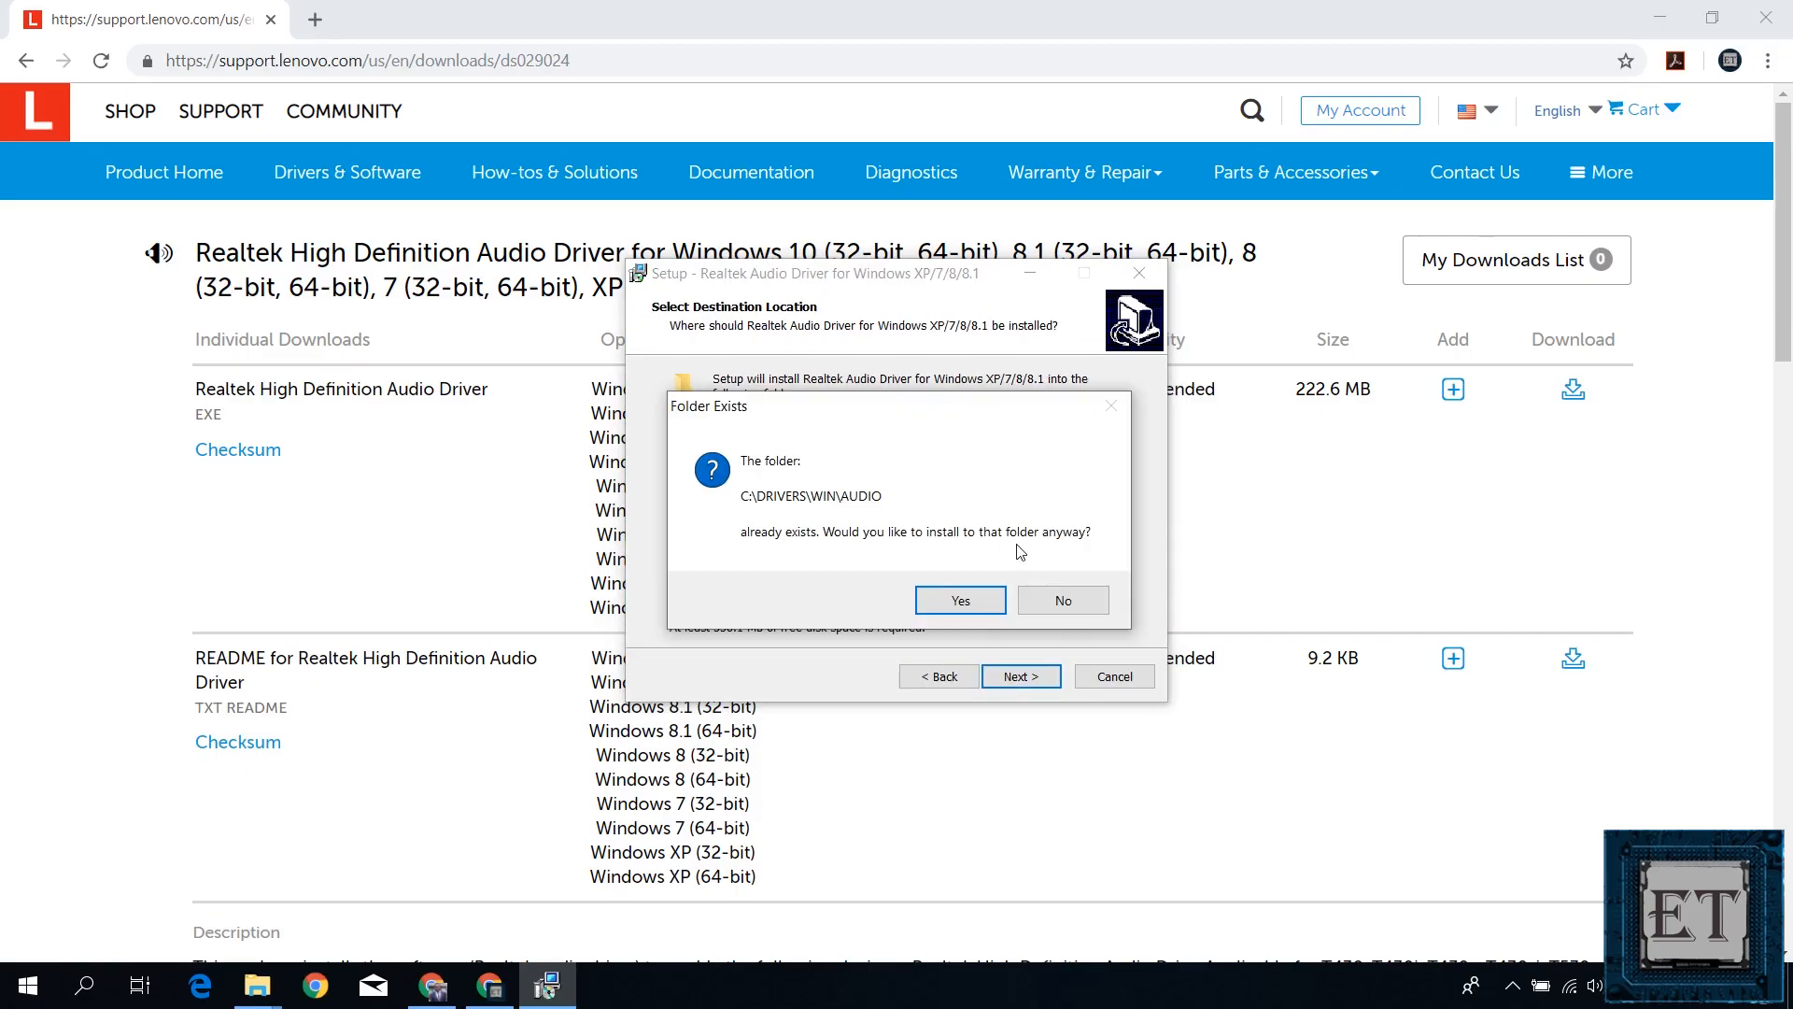
pyautogui.click(945, 597)
pyautogui.click(1015, 675)
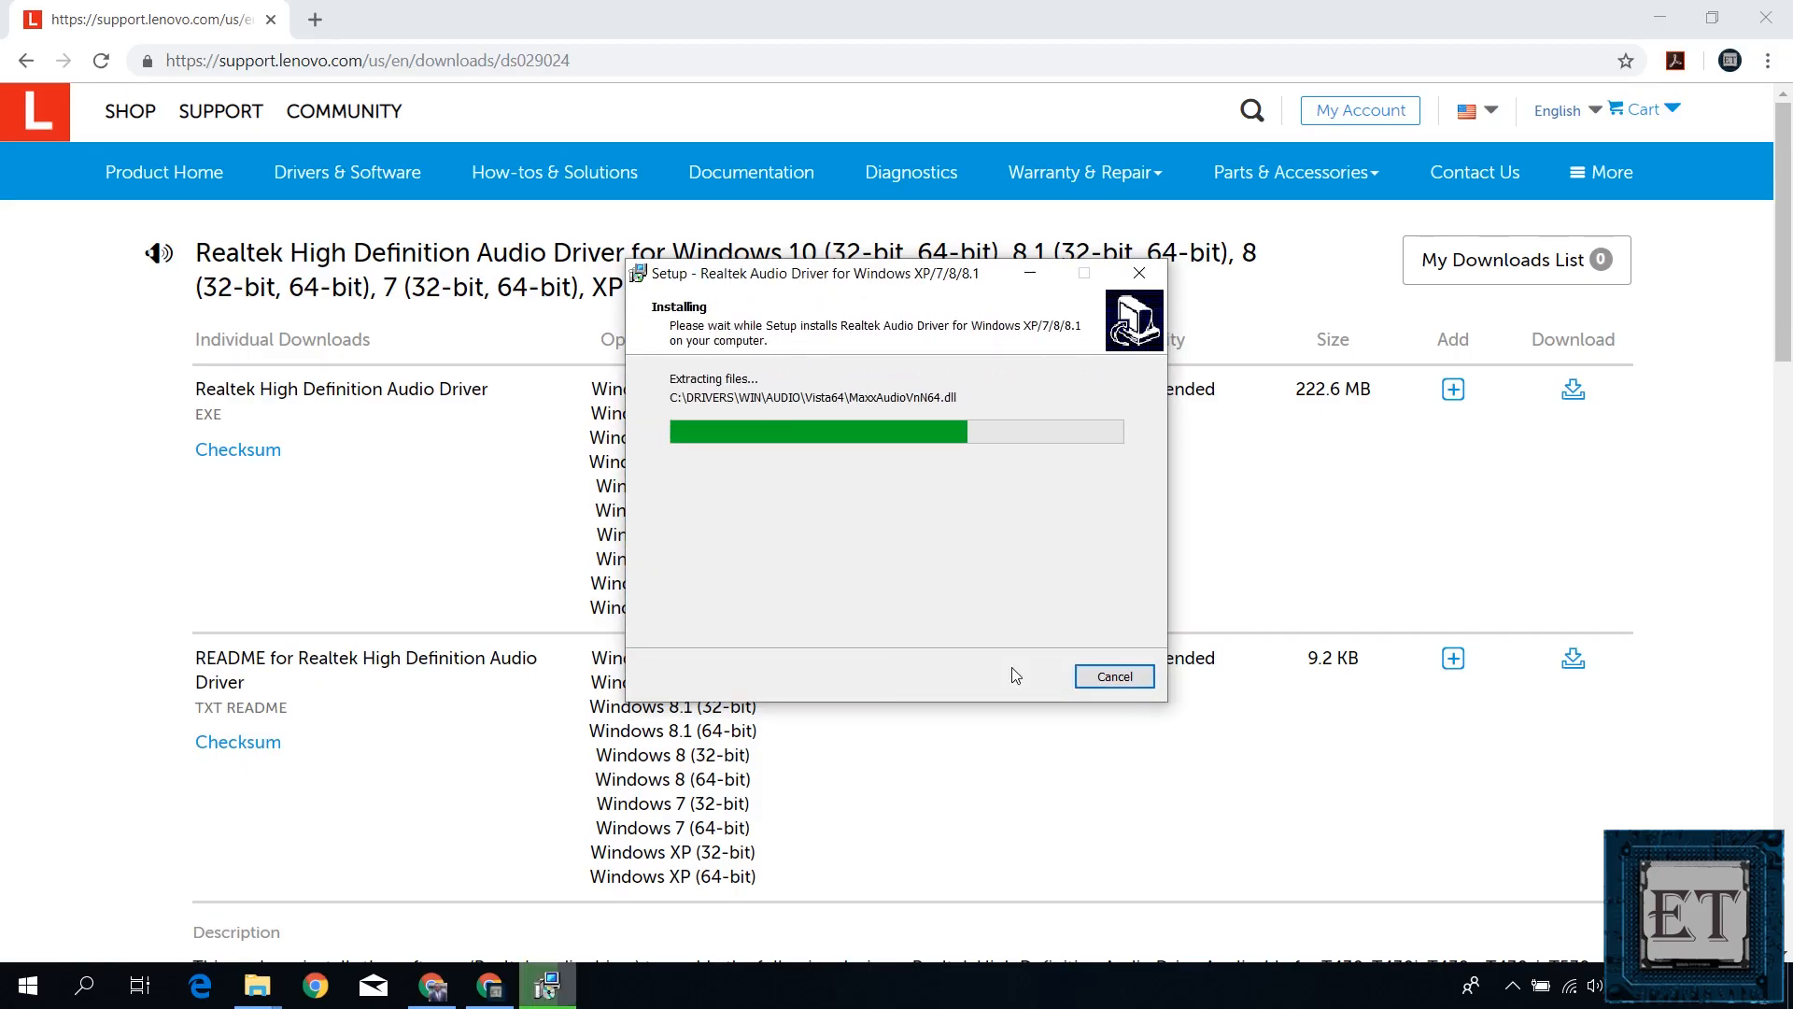
pyautogui.click(1013, 673)
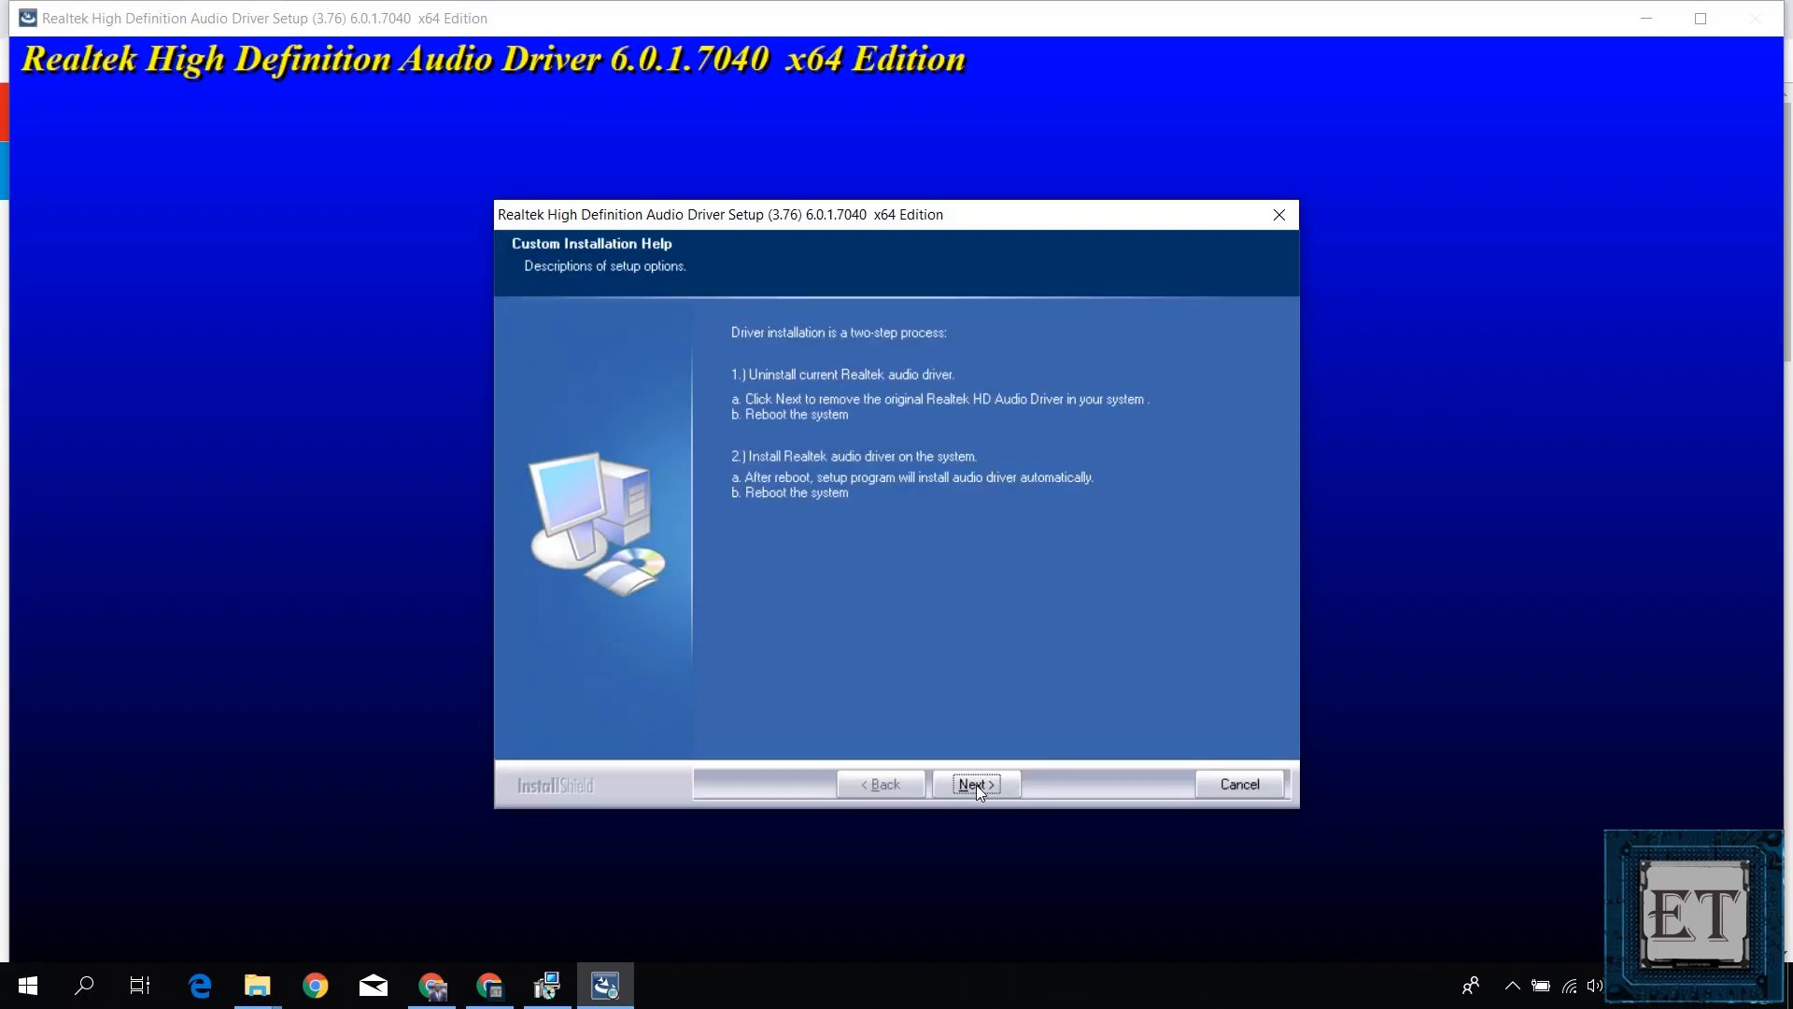
pyautogui.click(977, 784)
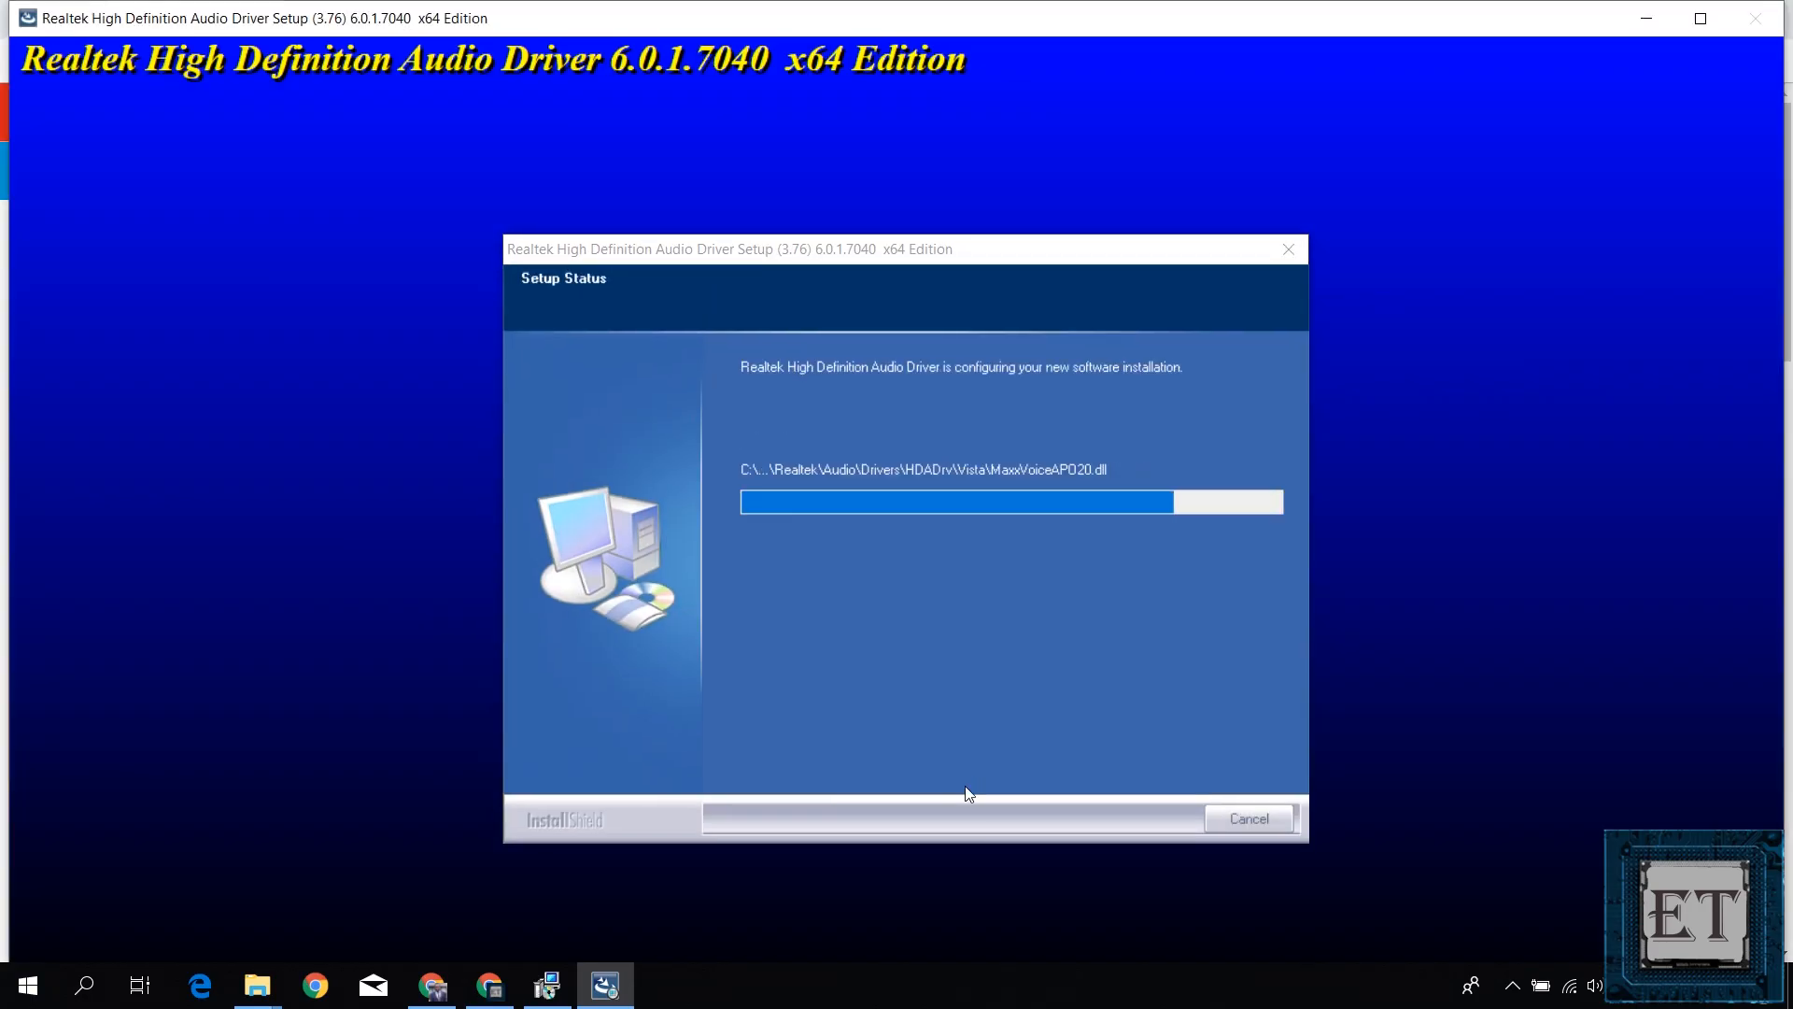